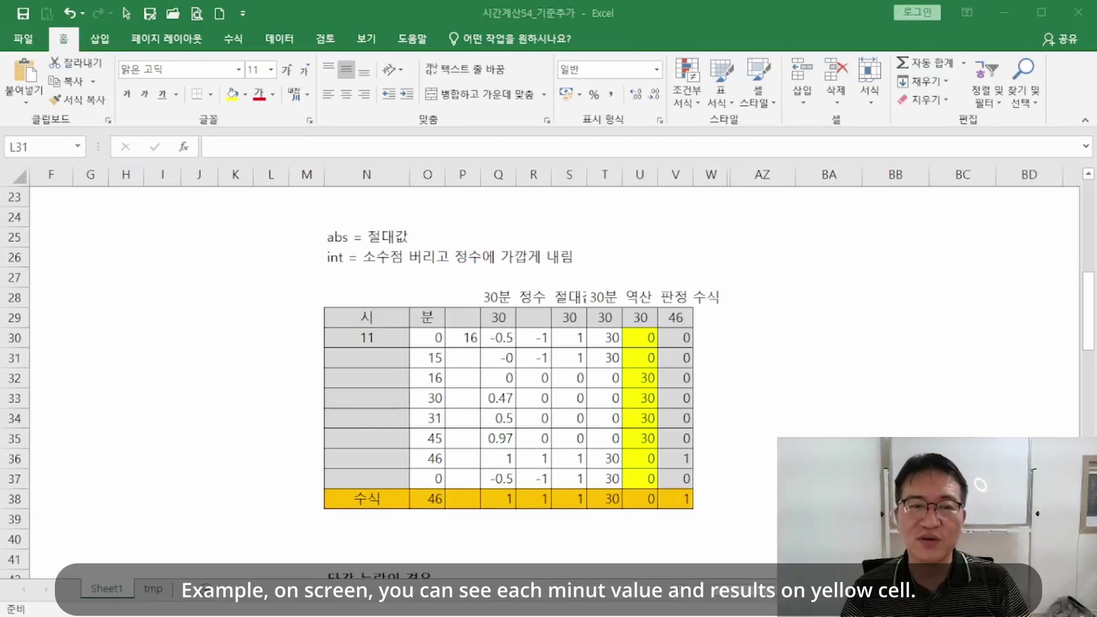
Examine the hour in N30 and the minute values in O30:O37 of the time table
key(alt+Tab)
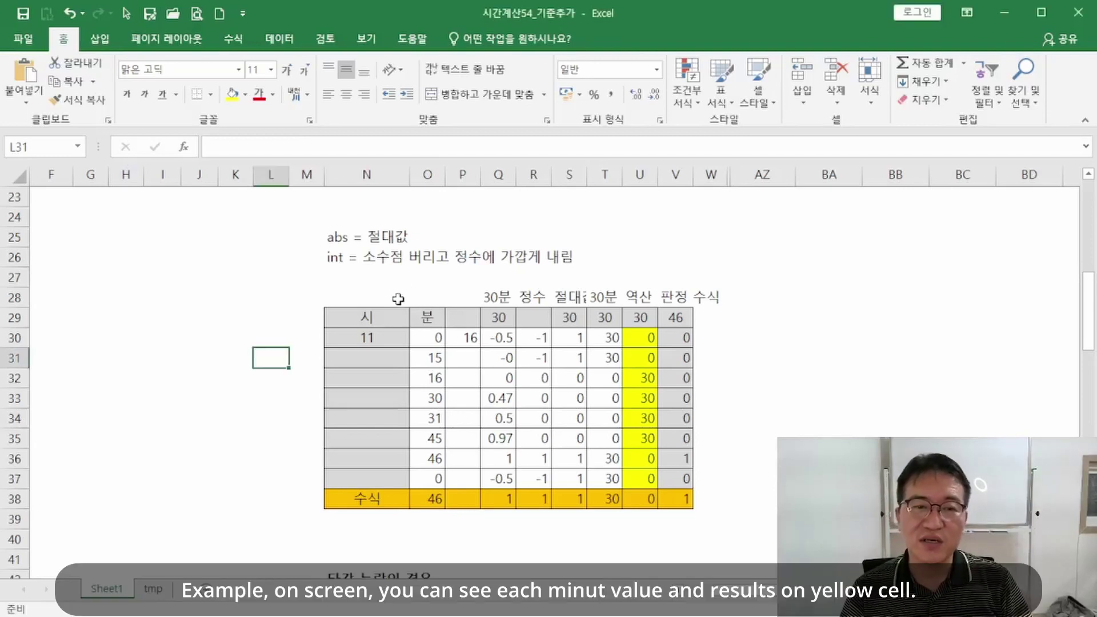
click(389, 336)
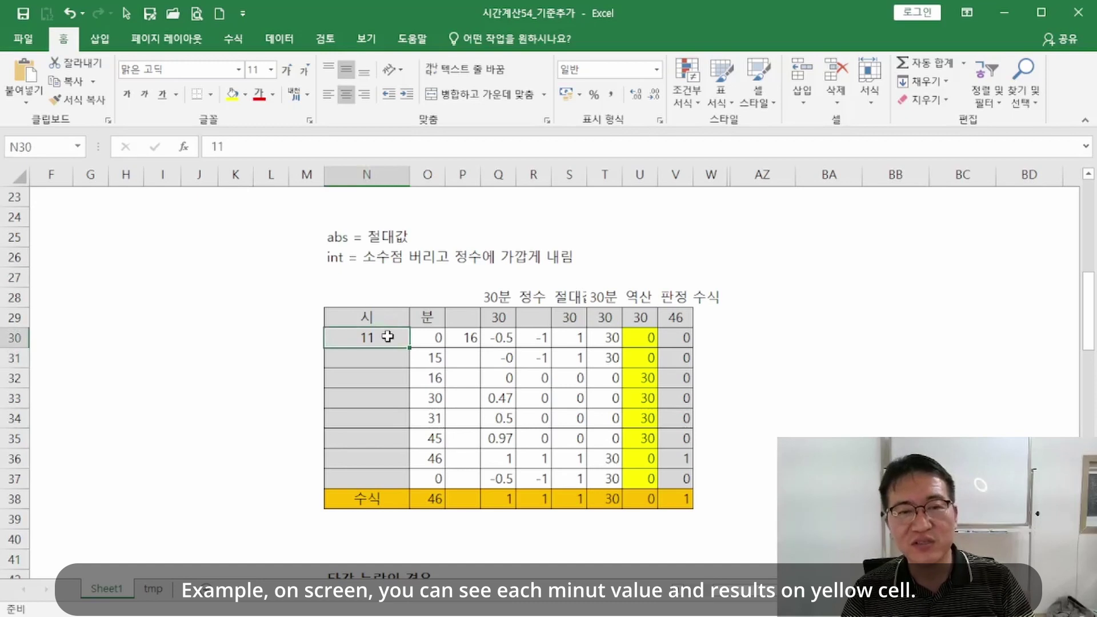
click(426, 338)
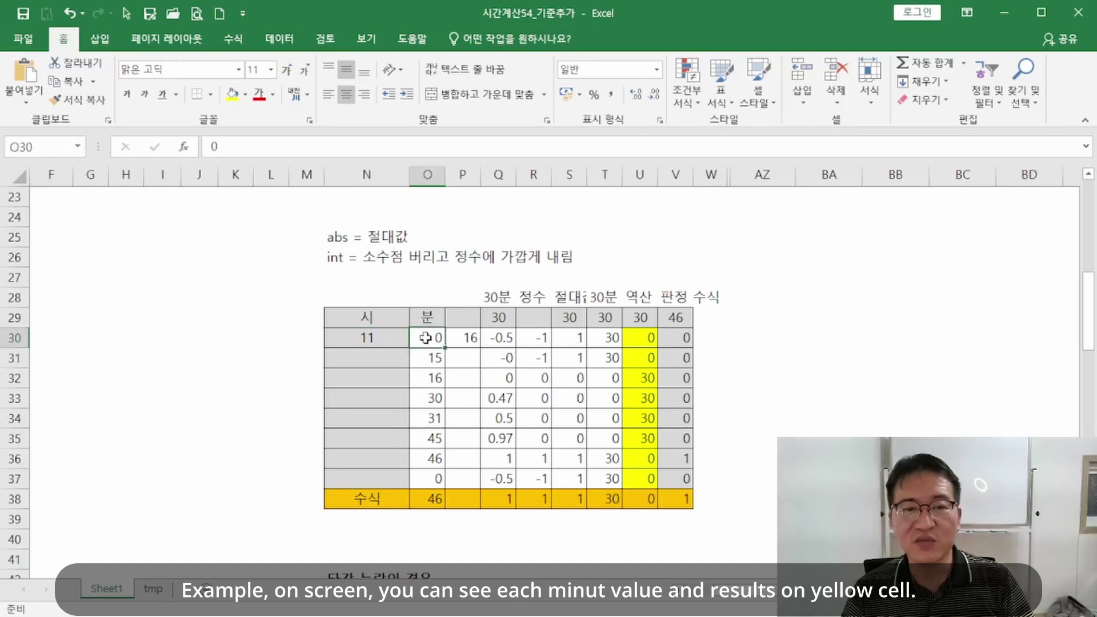
click(388, 339)
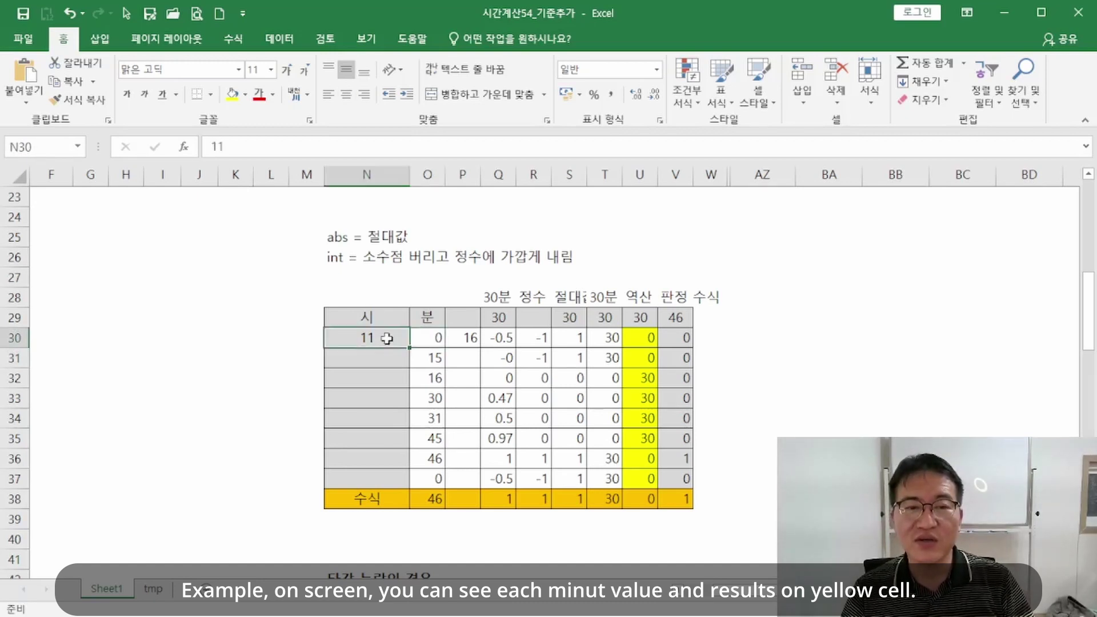
drag(388, 338, 420, 338)
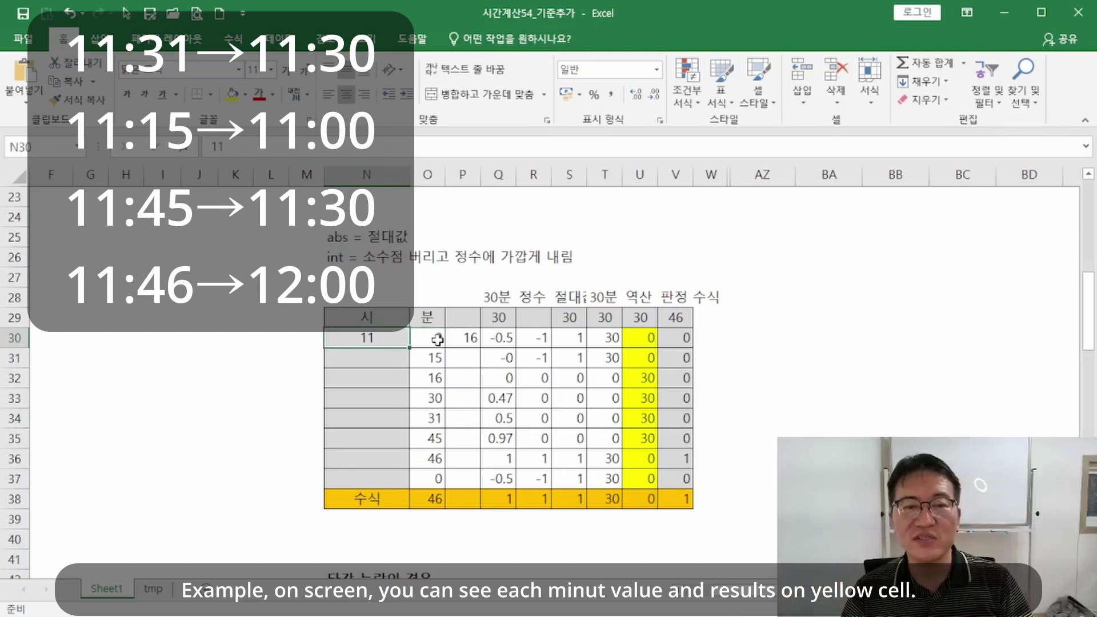
click(438, 340)
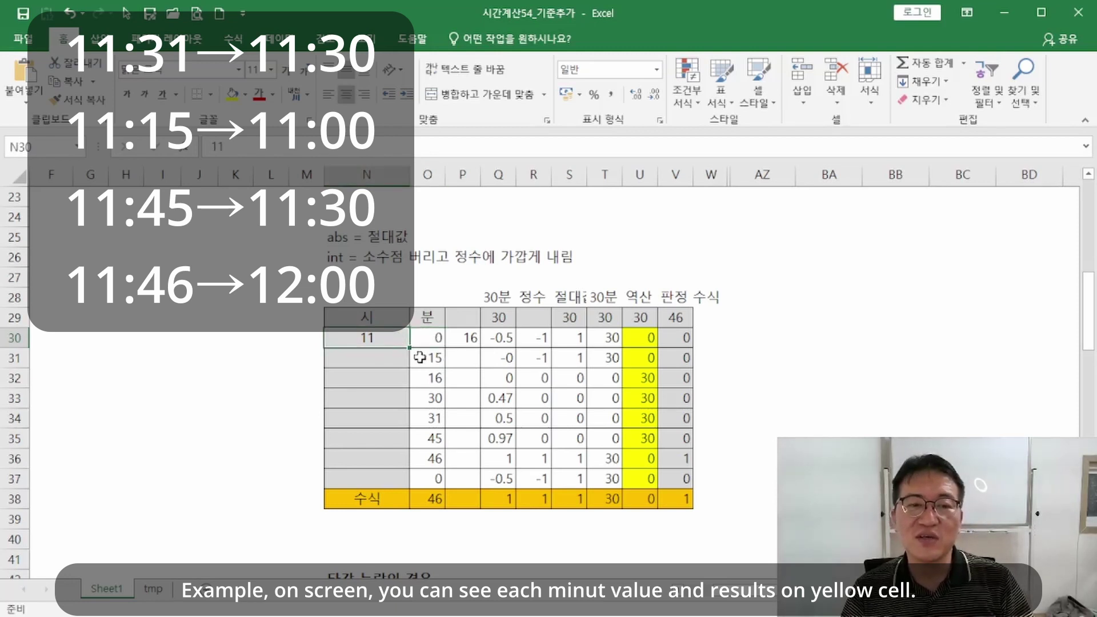
click(428, 358)
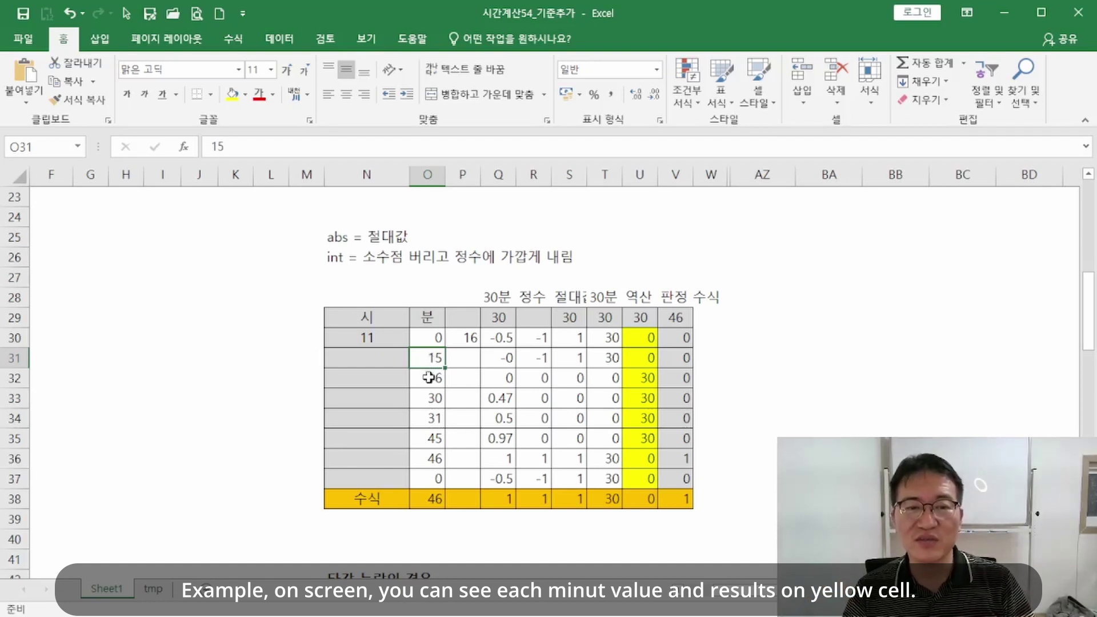
click(431, 377)
drag(436, 400, 434, 459)
drag(427, 337, 429, 475)
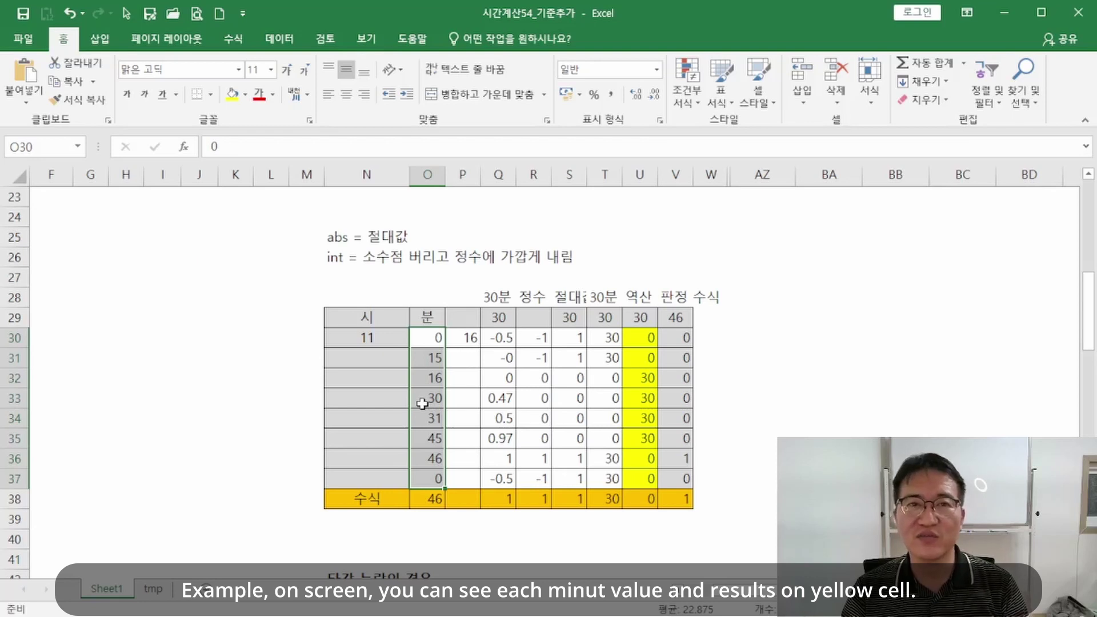
Enter the first two minute ranges beside the table in AZ30:BA31: 0 to 15 and 15 to 30
click(763, 338)
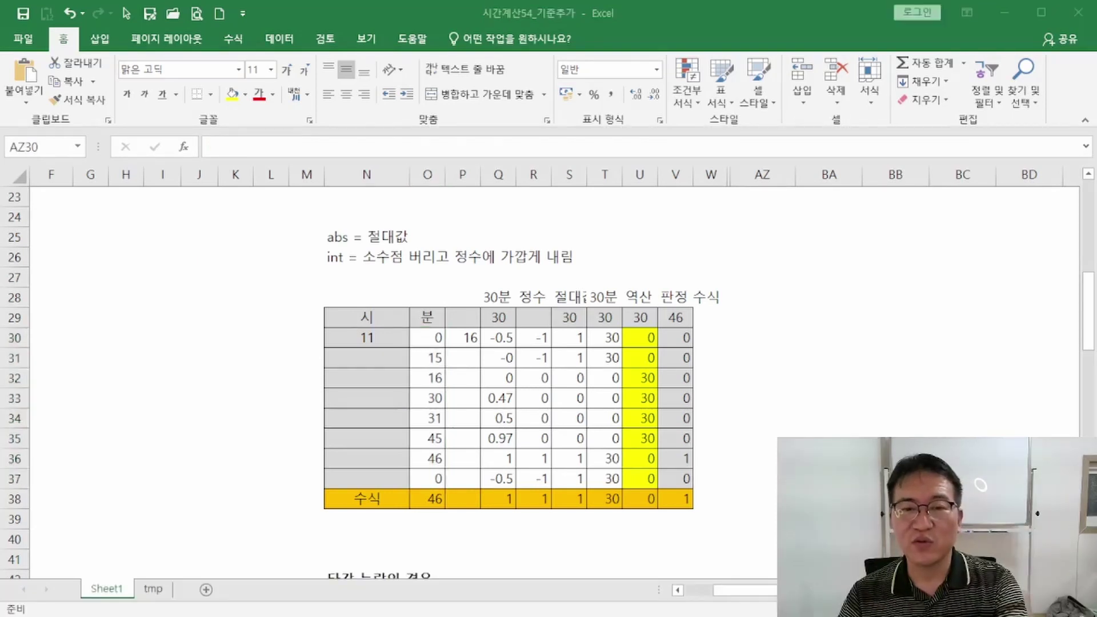
click(779, 337)
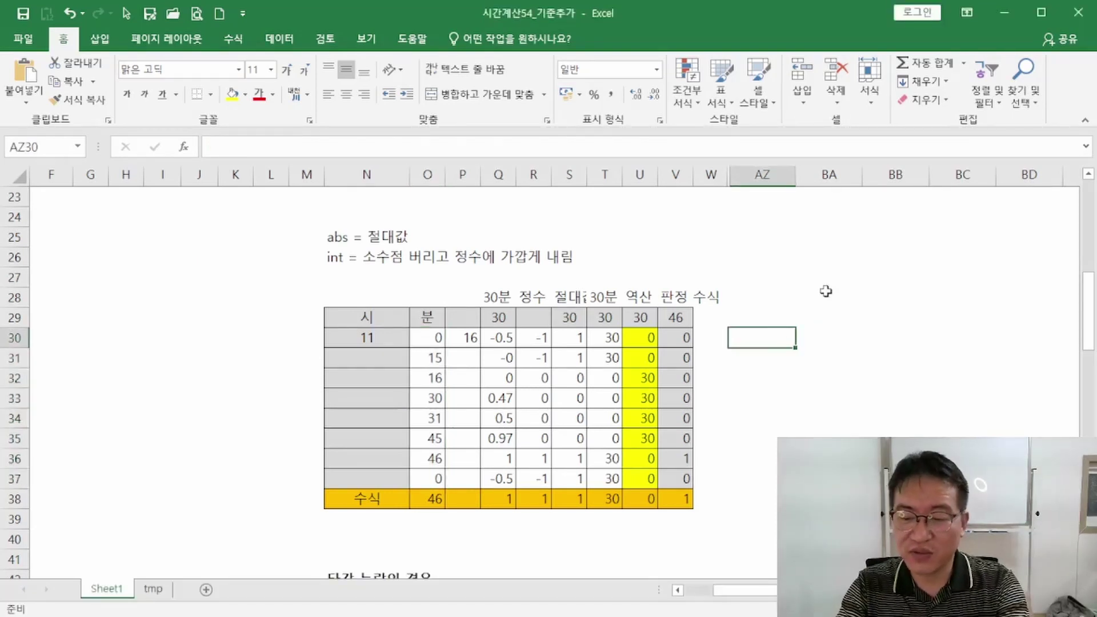
text(0)
key(Tab)
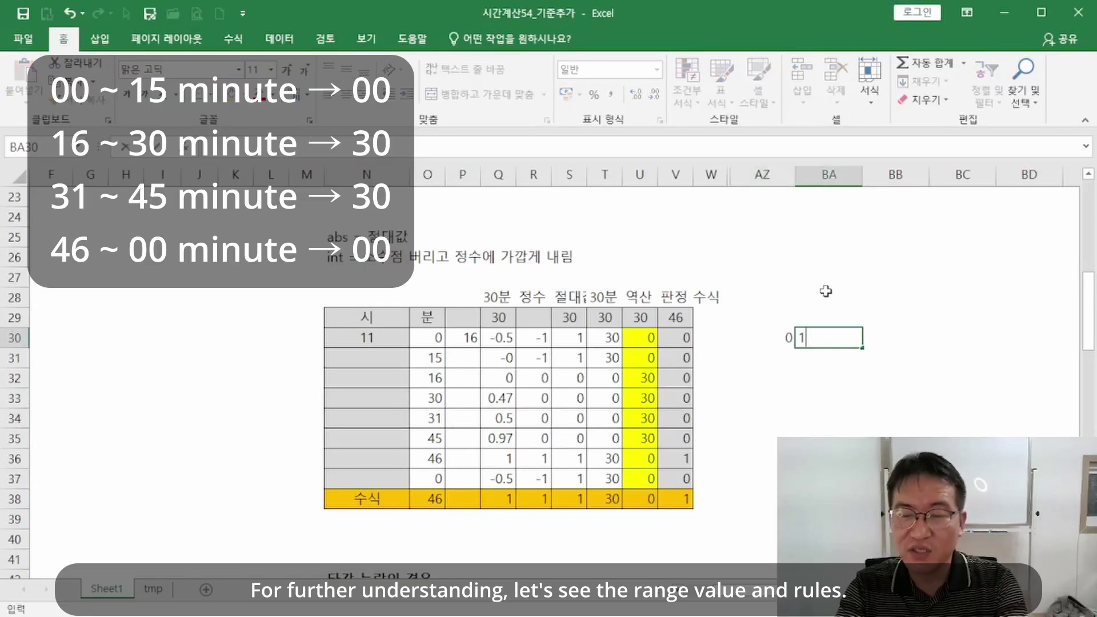
text(15)
key(Return)
key(Left)
text(15)
key(Tab)
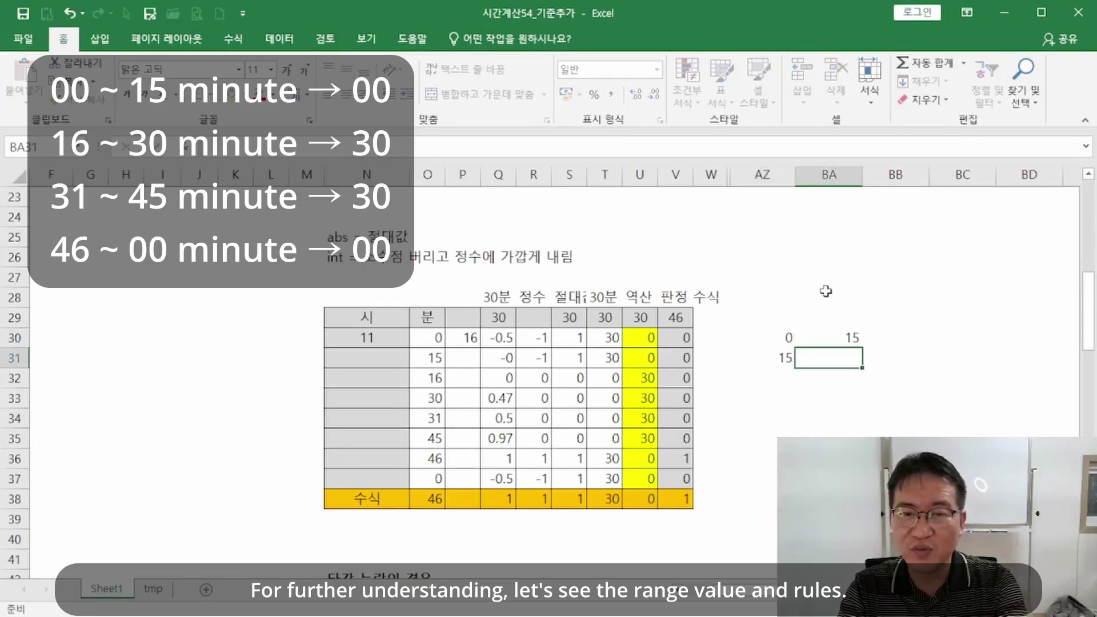
text(30)
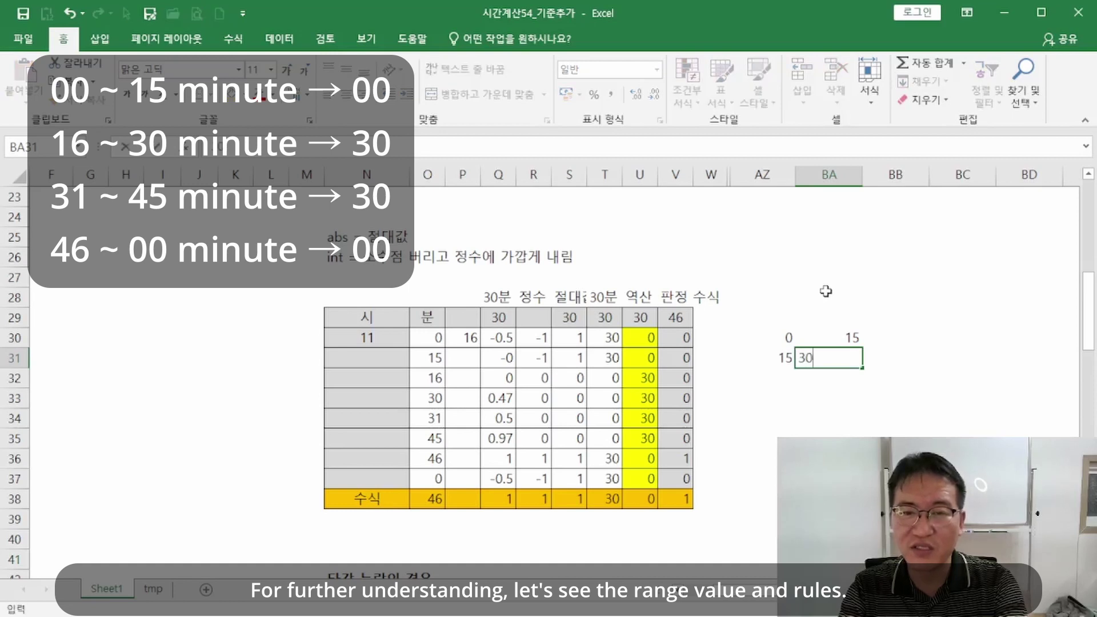
key(Return)
Add the minute ranges 31 to 45 and 46 to 60 in AZ32:BA33
text(31)
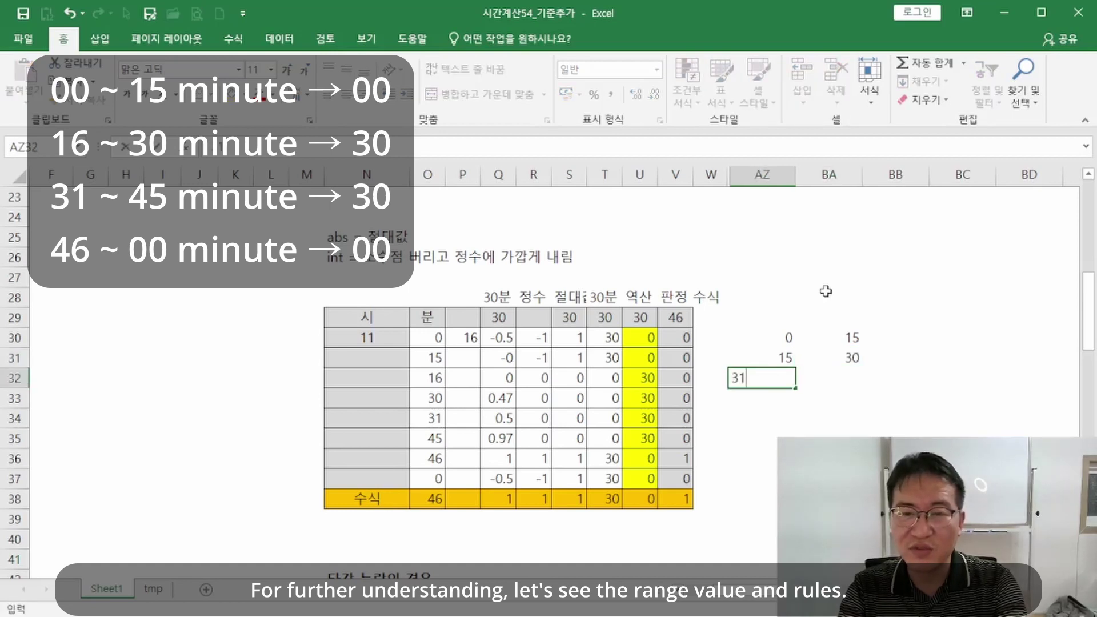
key(Tab)
text(45)
key(Down)
key(Left)
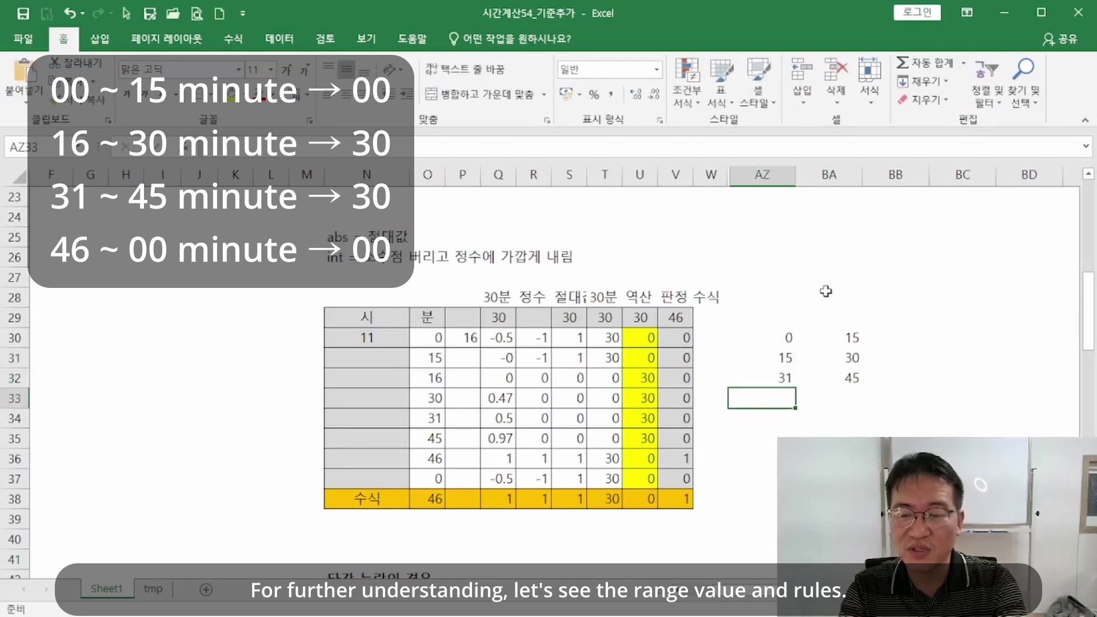
text(46)
key(Tab)
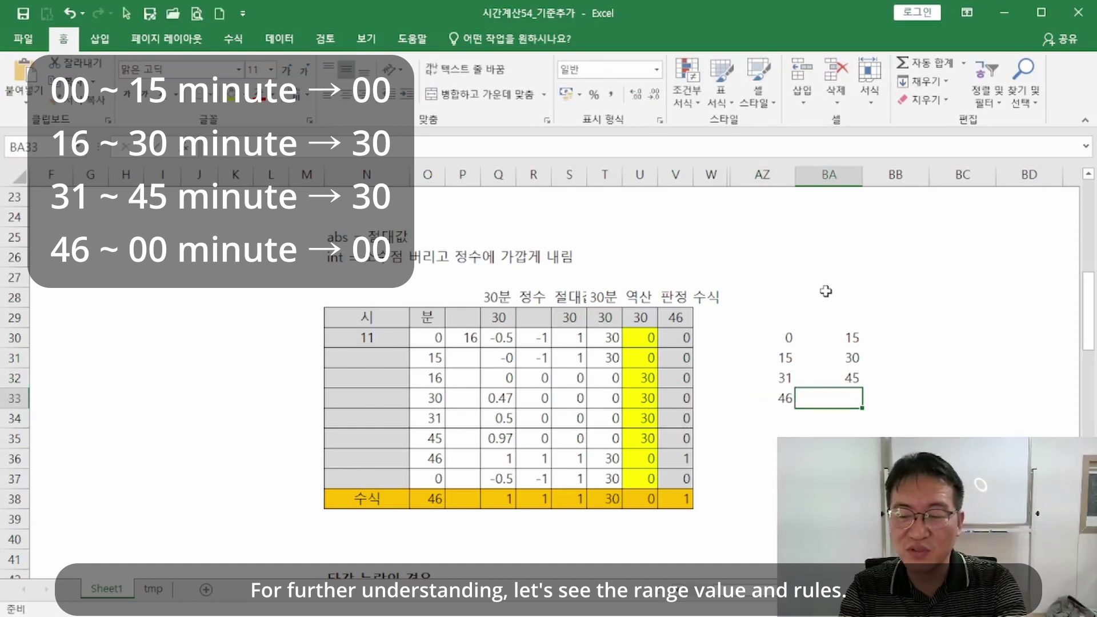
text(60)
key(Tab)
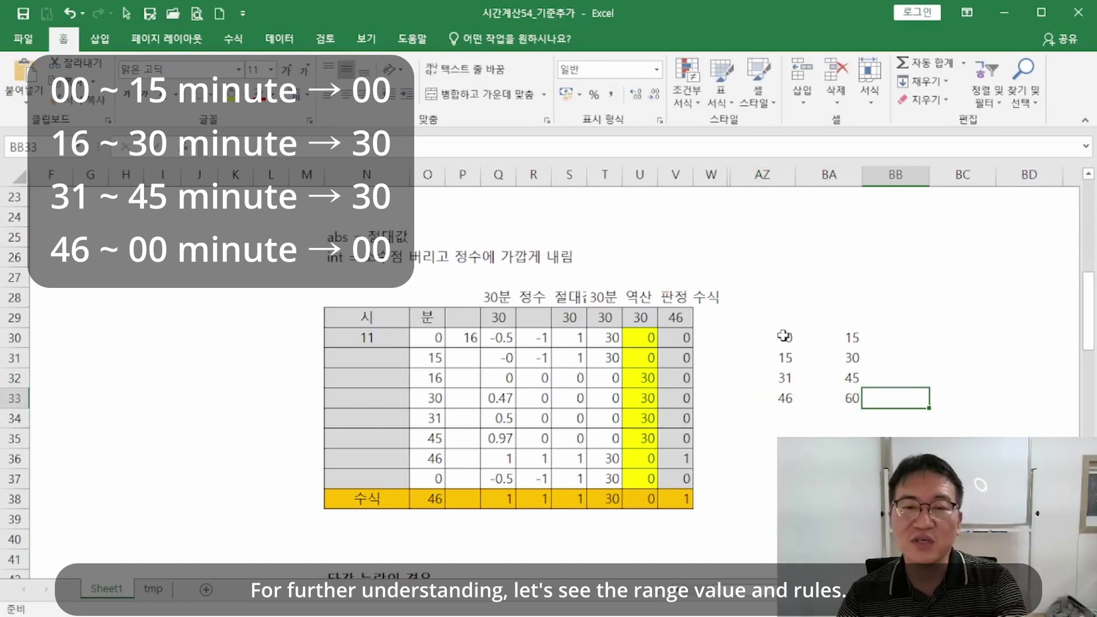
Enter the result values 0, 30, 30 and 0 for the four minute ranges in BB30:BB33
drag(857, 337, 806, 337)
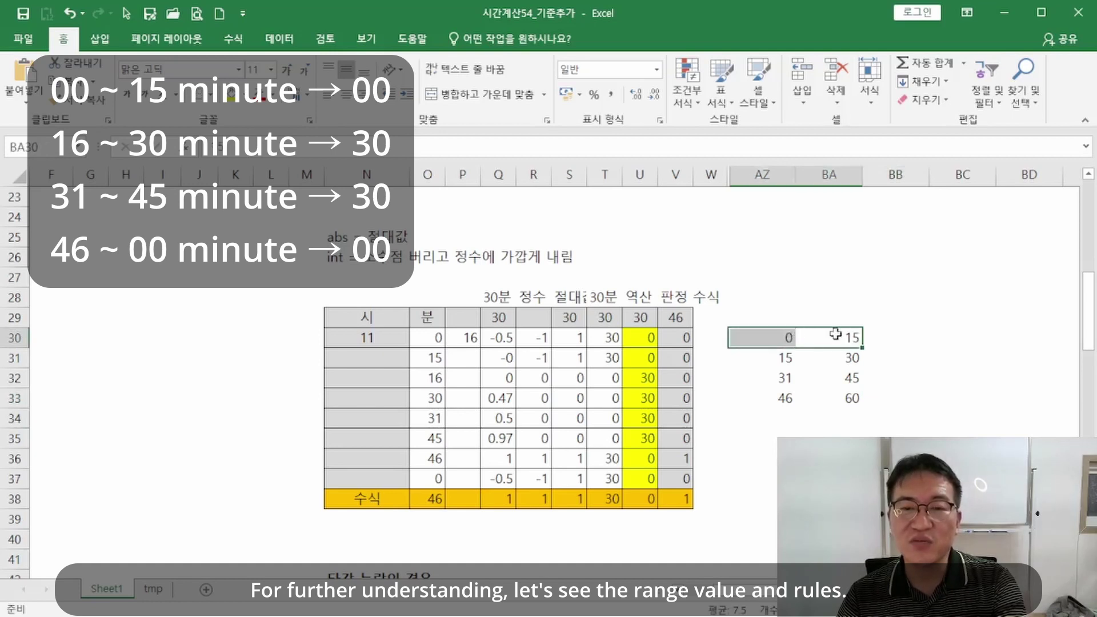
click(918, 335)
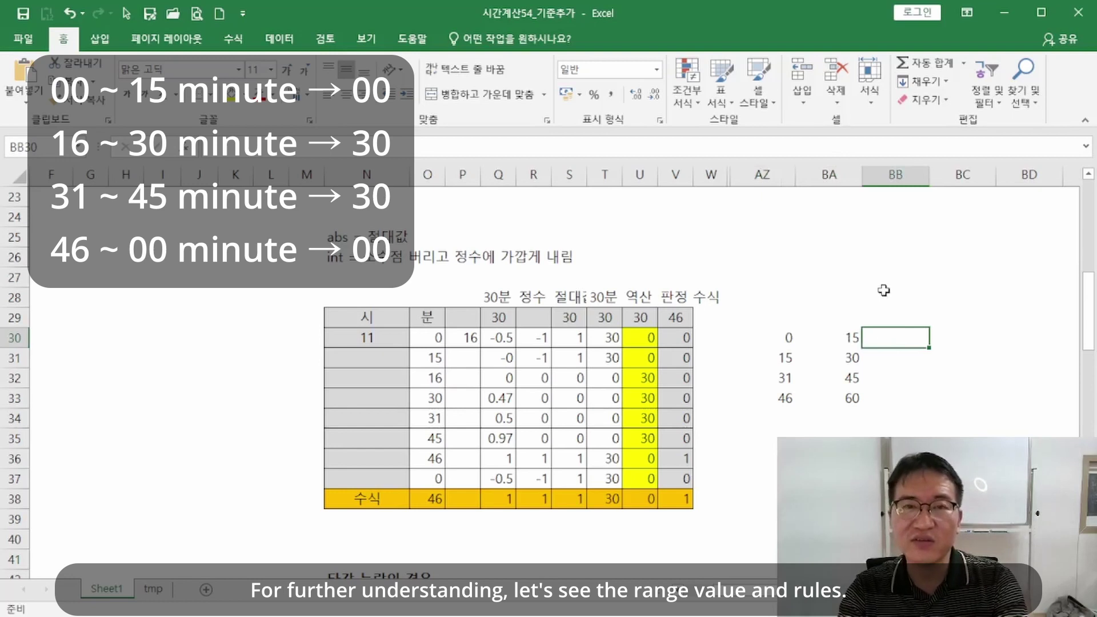
text(0)
key(Return)
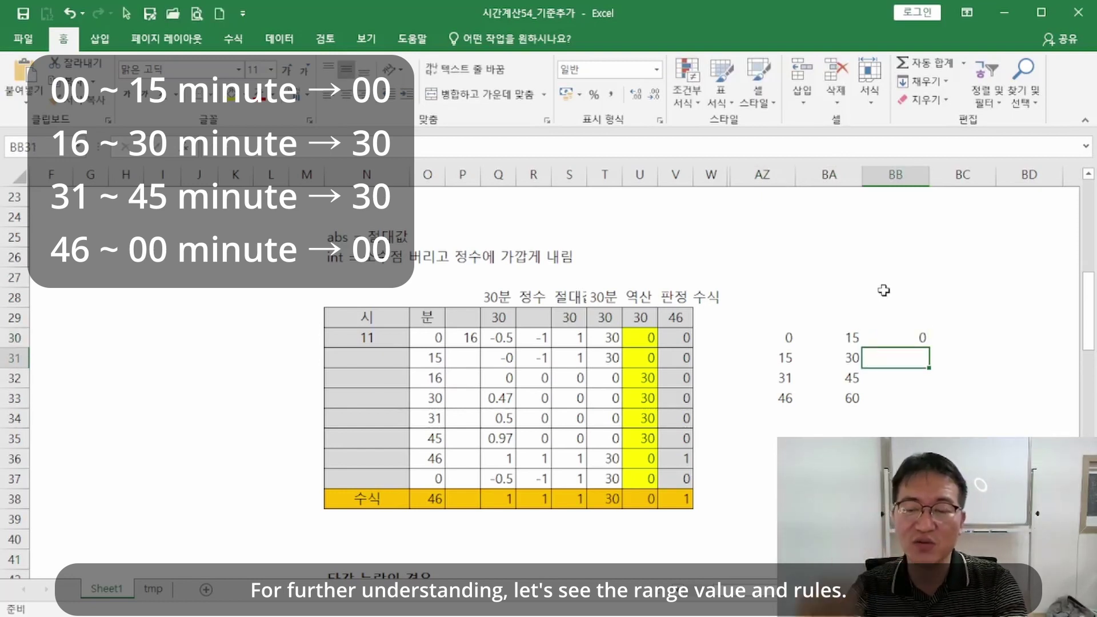
text(30)
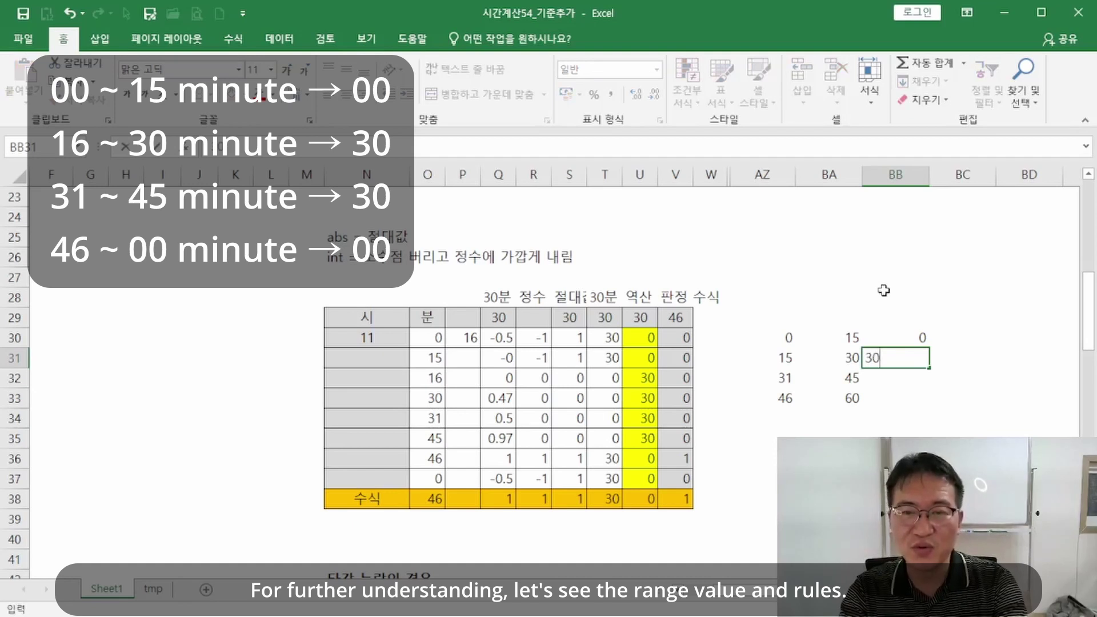
key(Return)
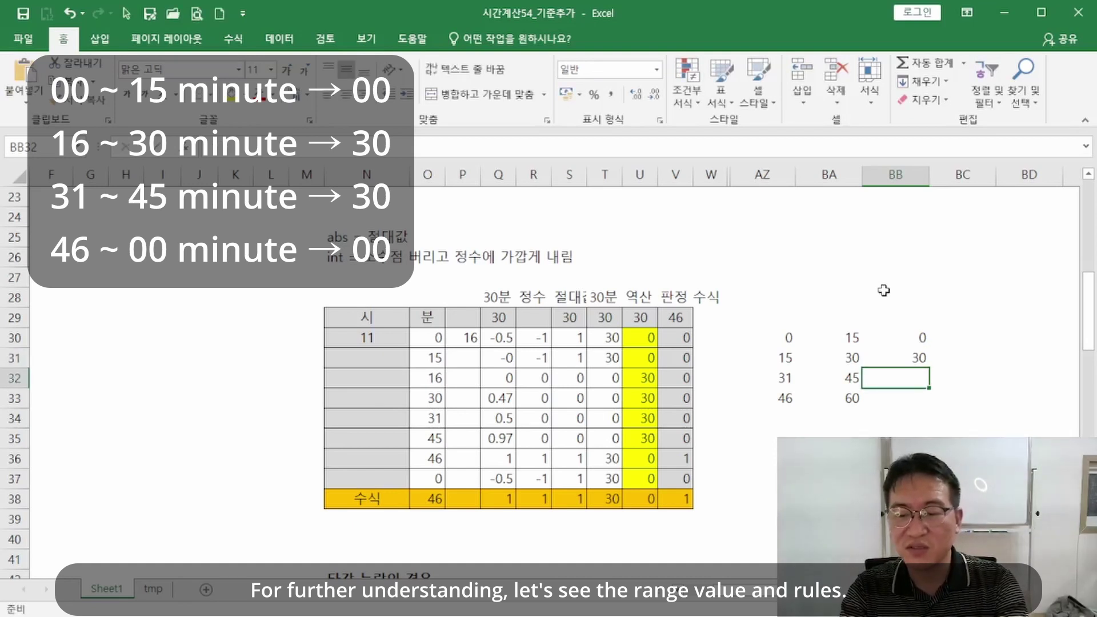
text(30)
key(Return)
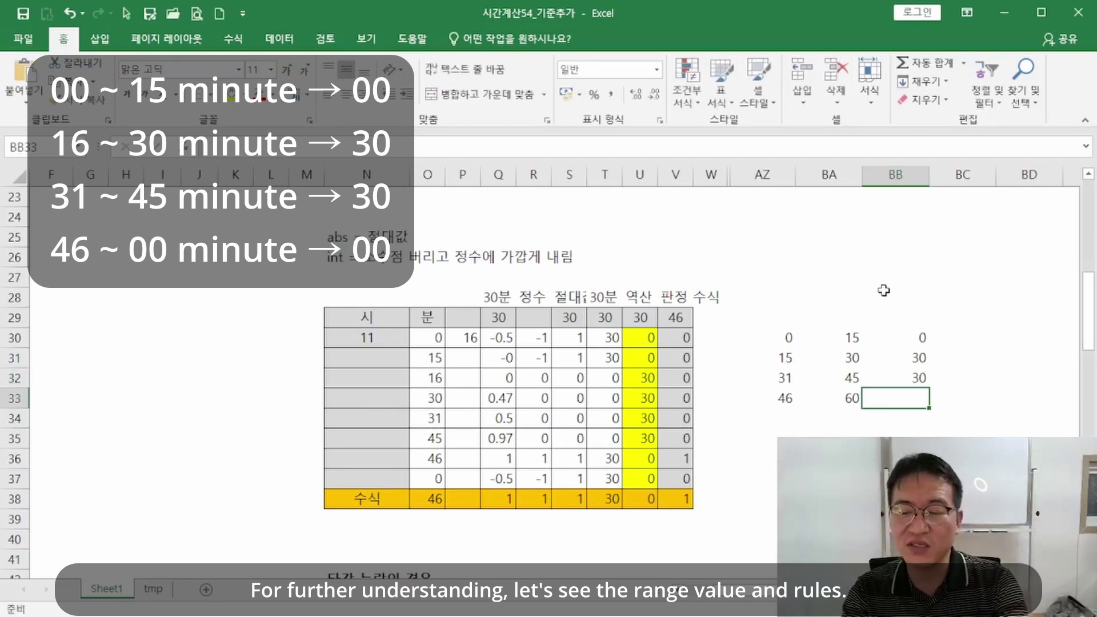
text(0)
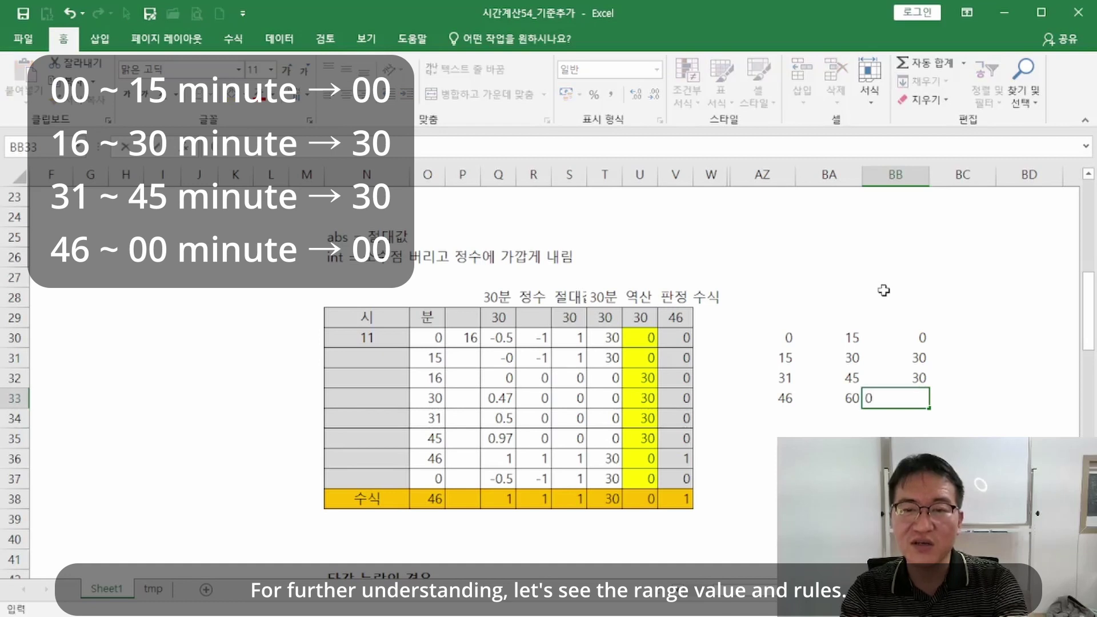
key(Tab)
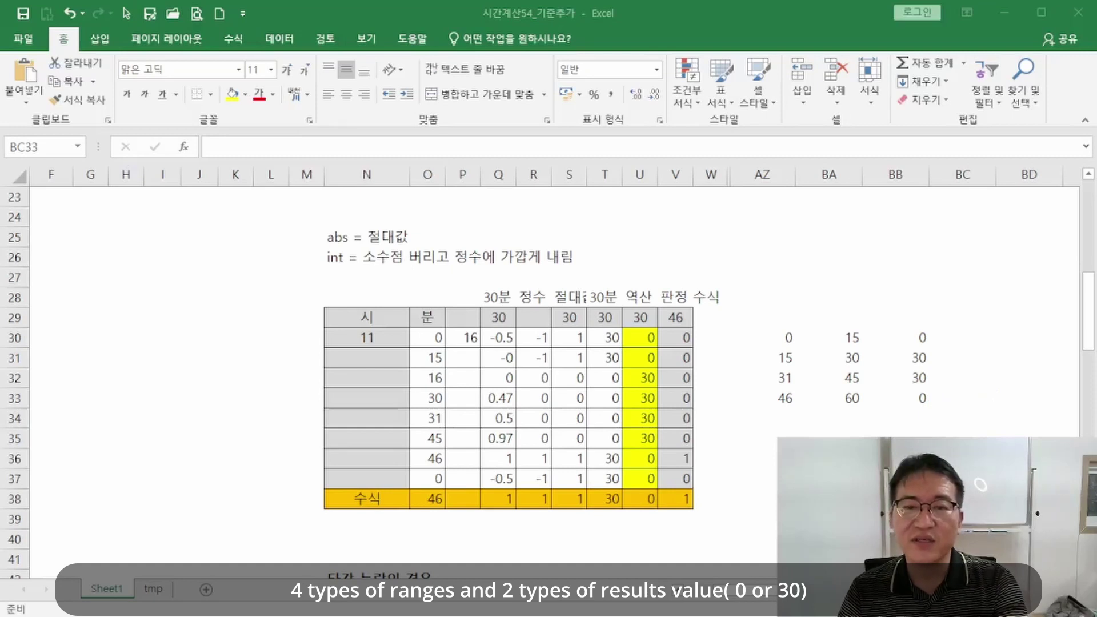
Review the four minute ranges in AZ30:BA33 against their result values in BB30:BB33
drag(775, 335, 840, 354)
drag(769, 388, 845, 399)
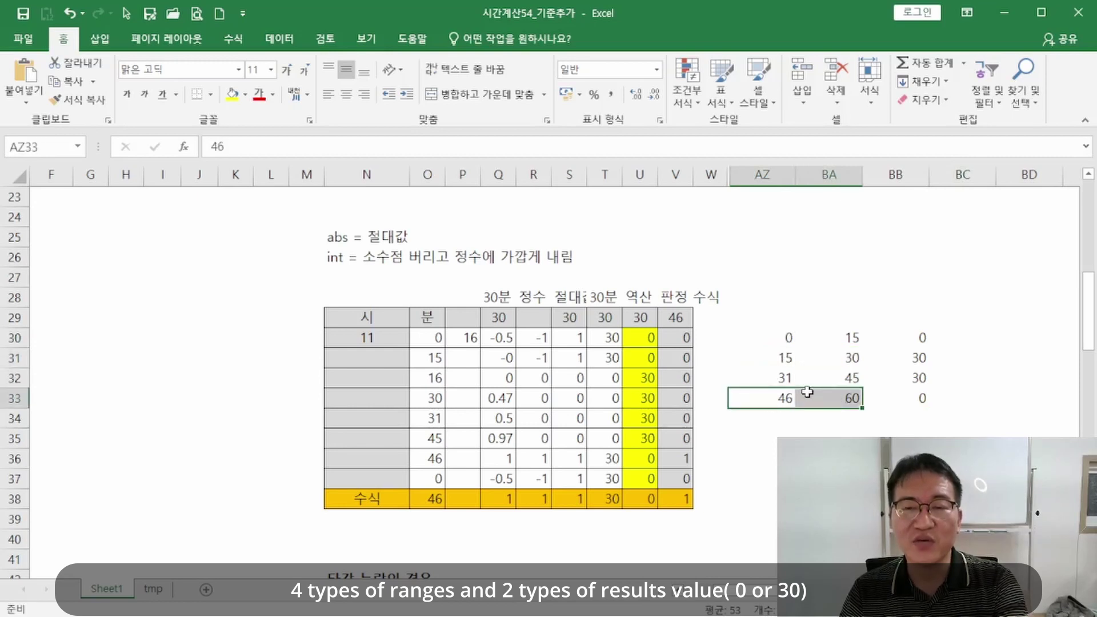
drag(893, 338, 896, 394)
click(987, 380)
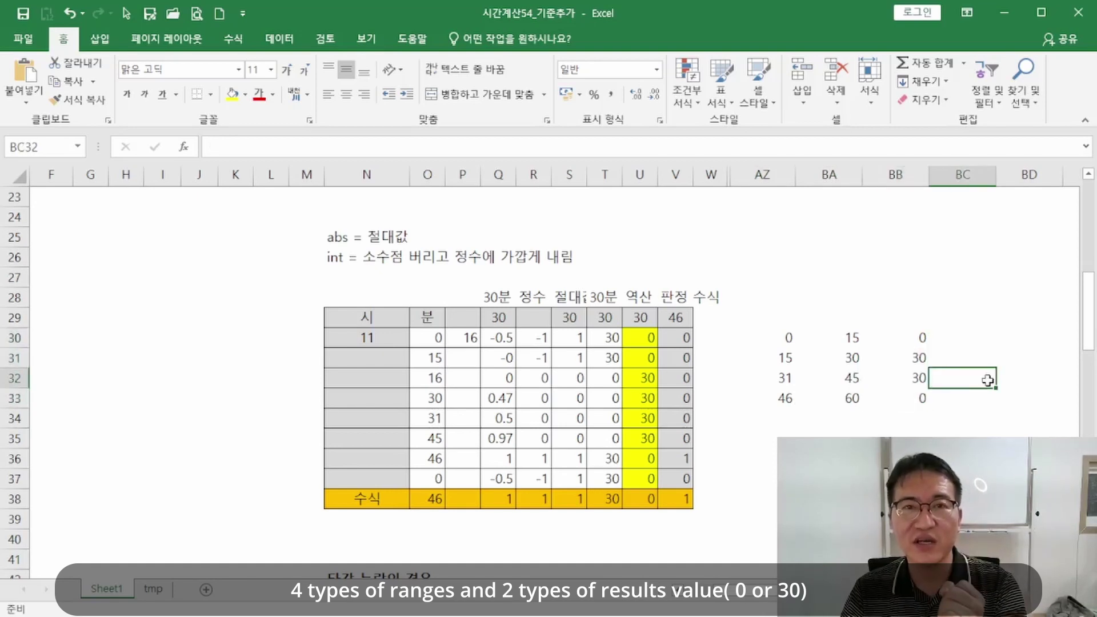
click(923, 397)
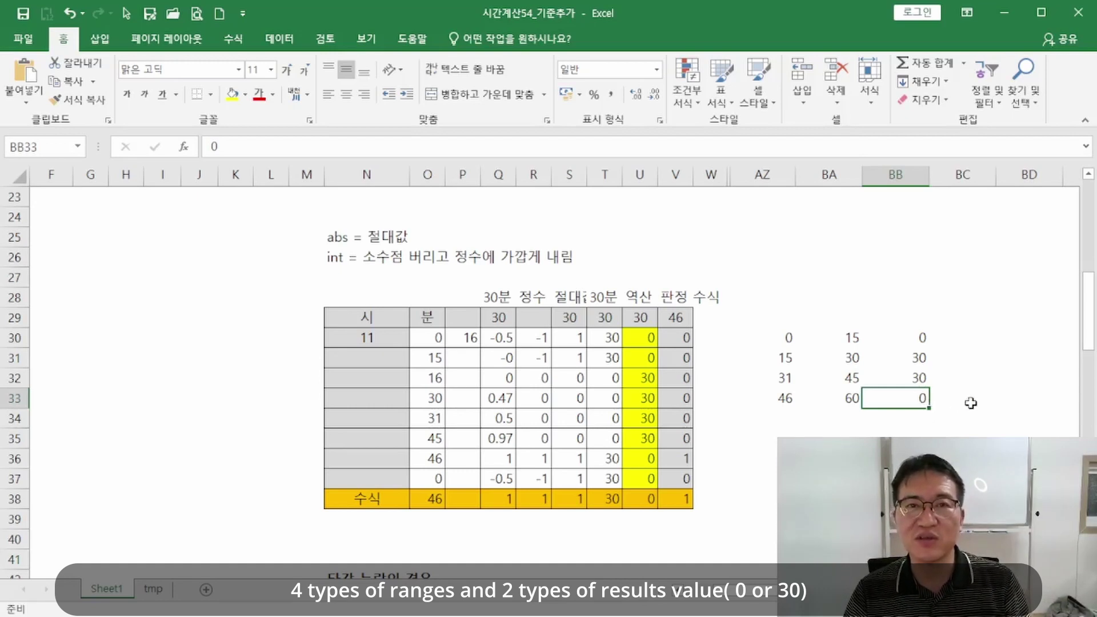
key(alt+Tab)
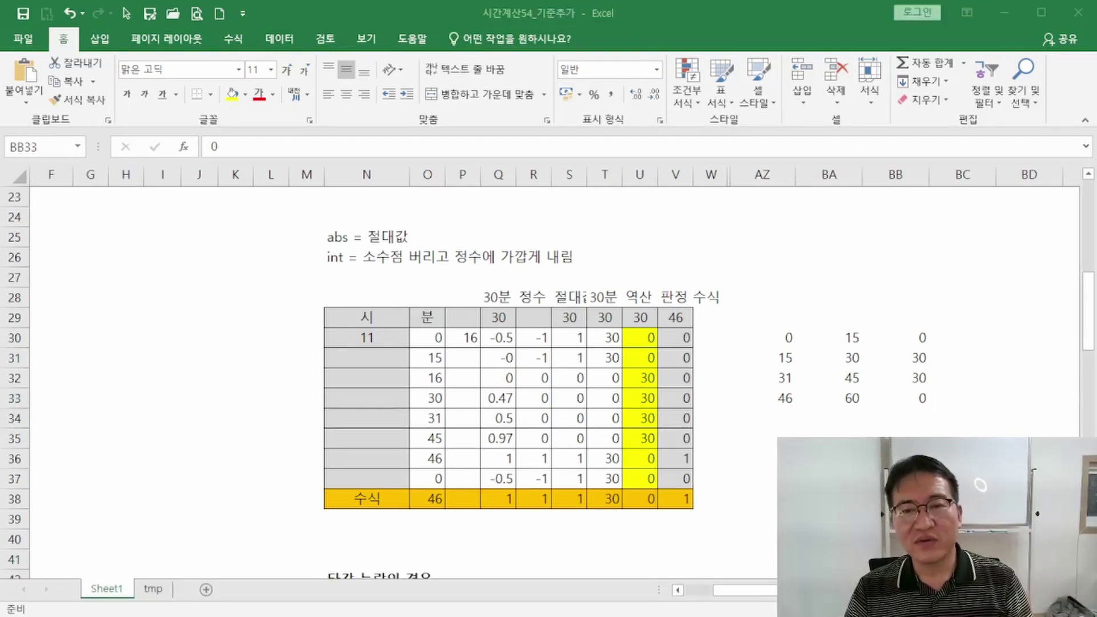
key(alt+Tab)
drag(786, 338, 855, 396)
drag(921, 337, 923, 395)
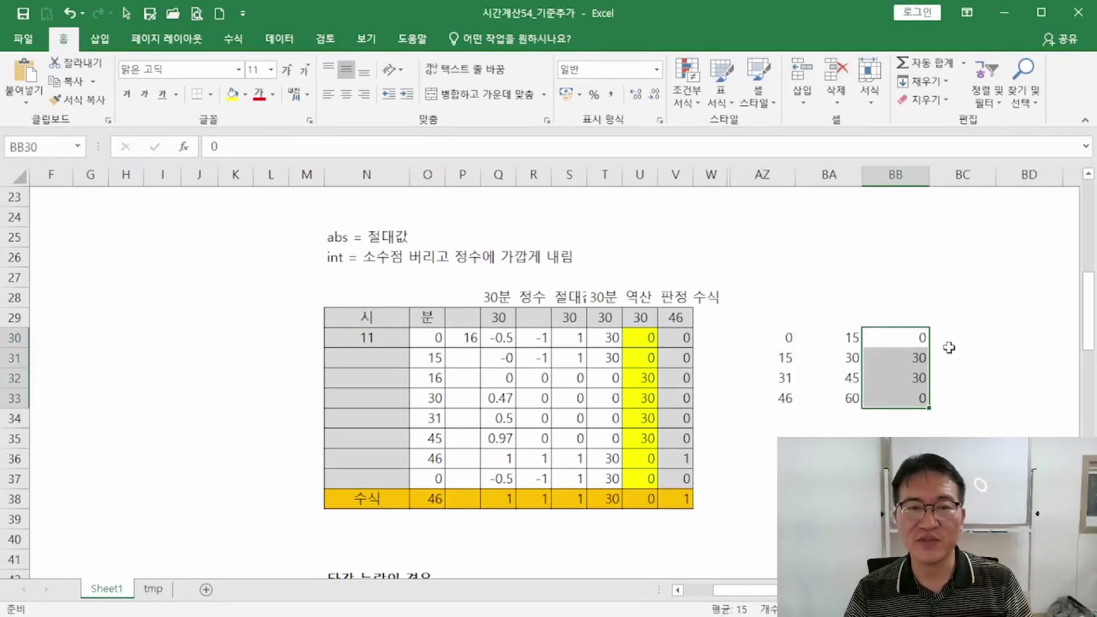
Examine the formula in Q30 together with the minute in O30, the range reference in P30 and the result values in BB30:BB33
click(499, 340)
click(463, 339)
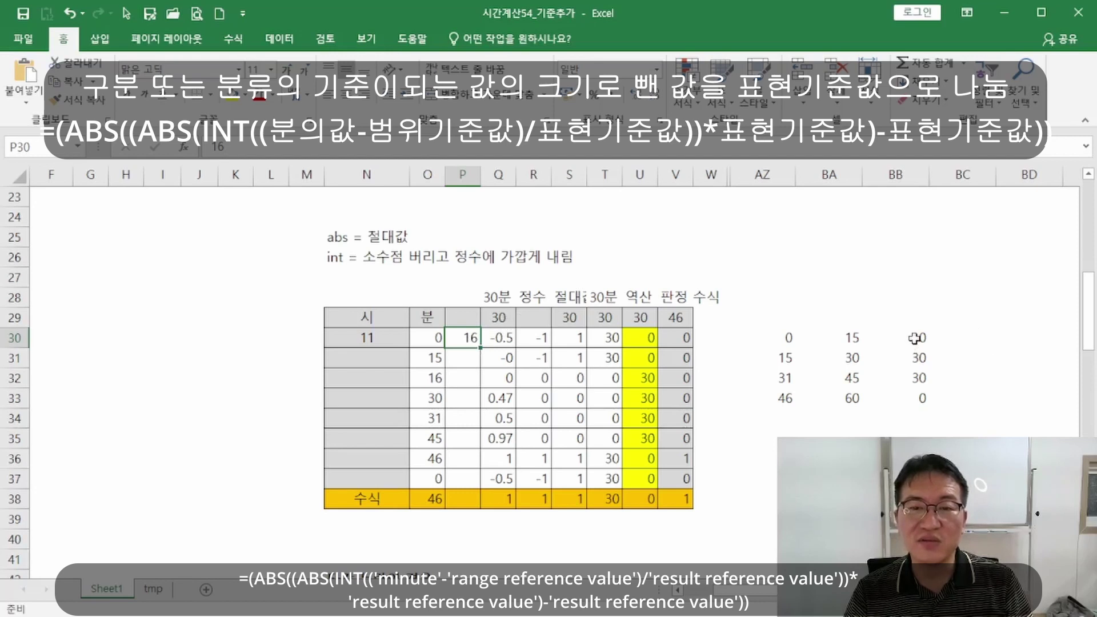
drag(916, 341, 916, 397)
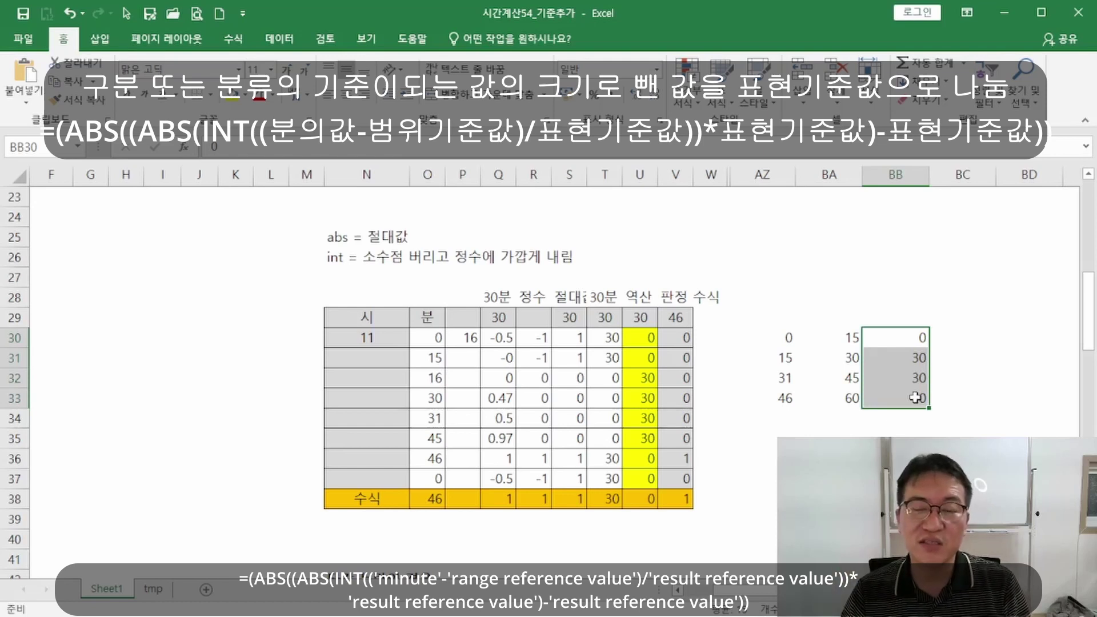
click(502, 336)
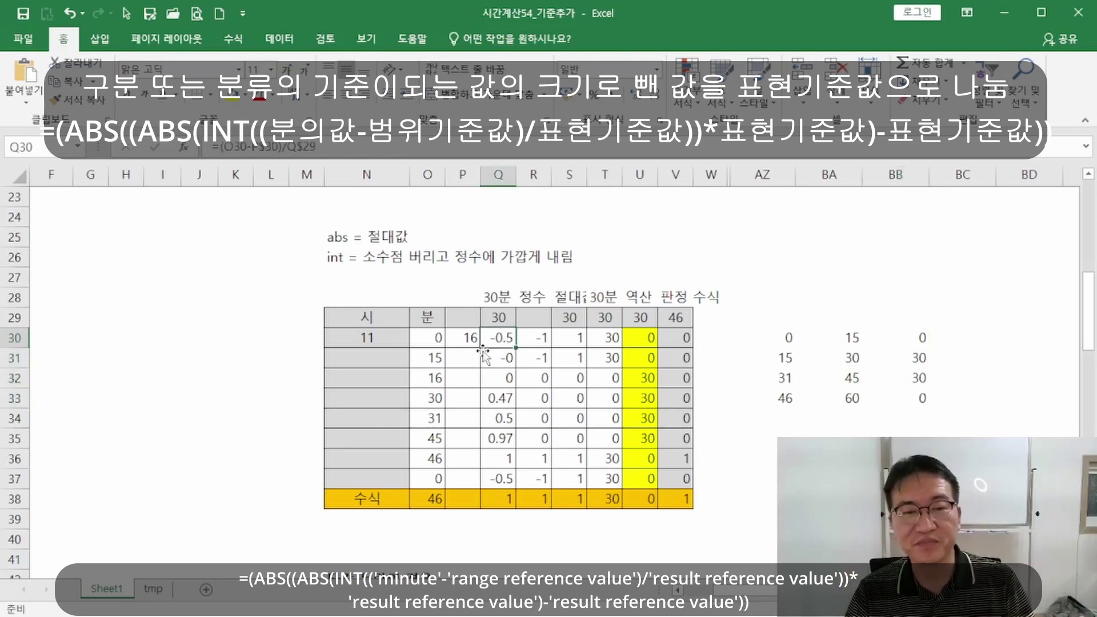
click(432, 337)
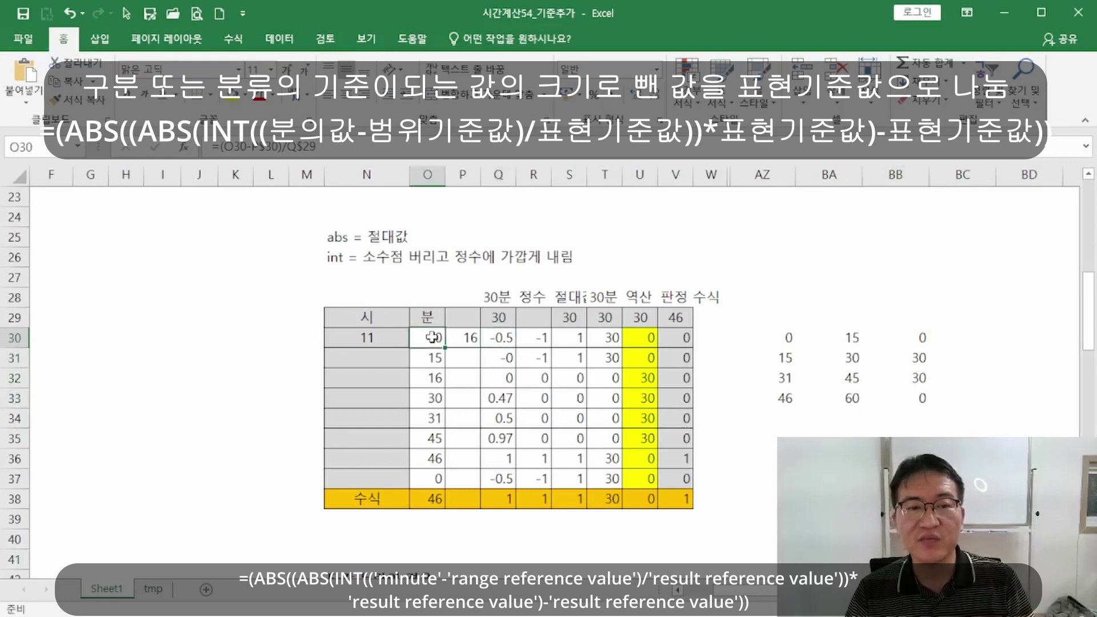
click(497, 337)
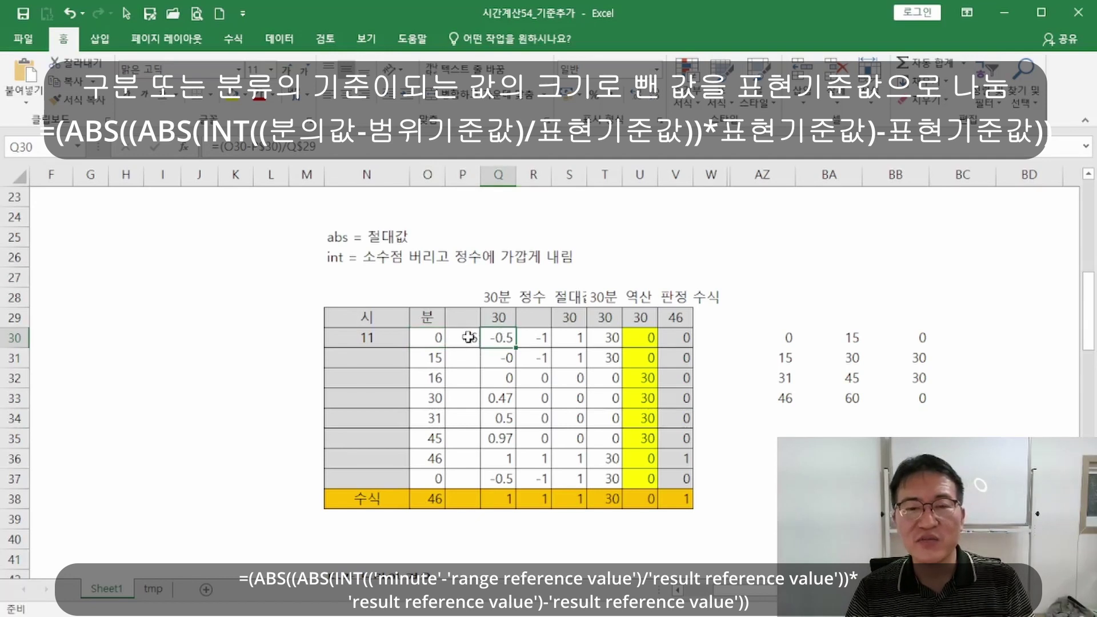
Compare the first two minute ranges in AZ30:BA31 with their results in BB30:BB31, and look over the whole range block AZ30:BA33
drag(788, 342, 818, 339)
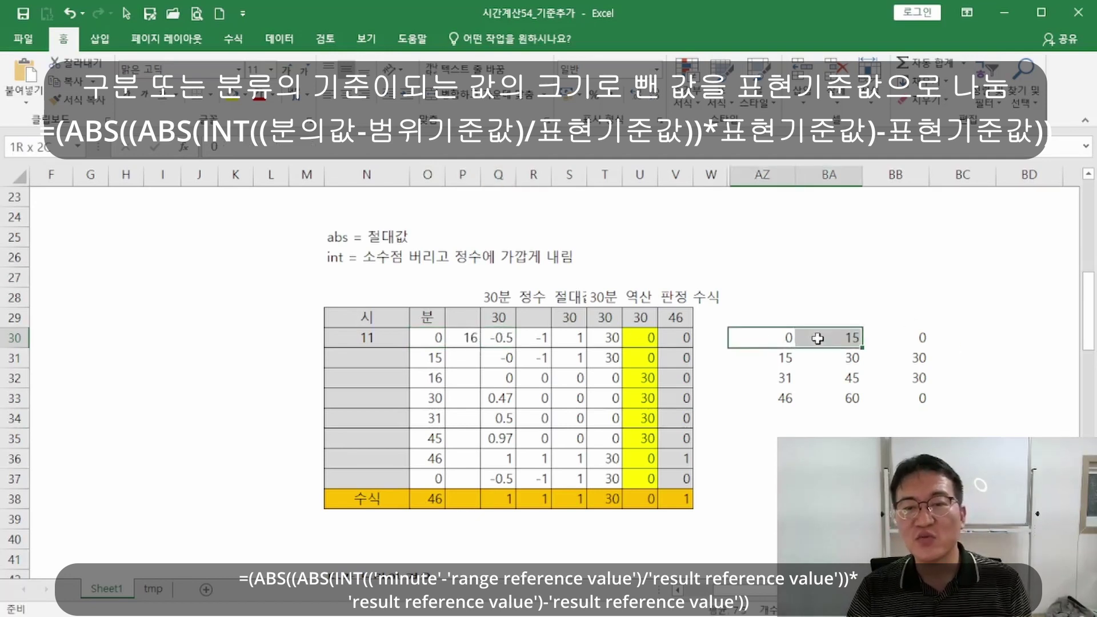
click(891, 339)
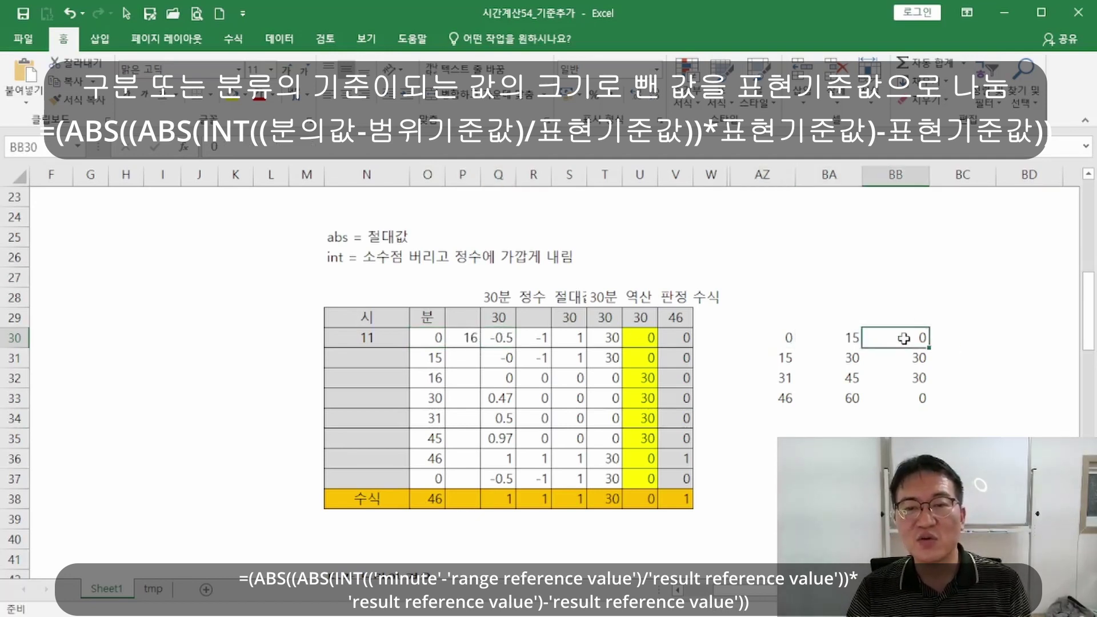
click(843, 356)
drag(765, 357, 814, 357)
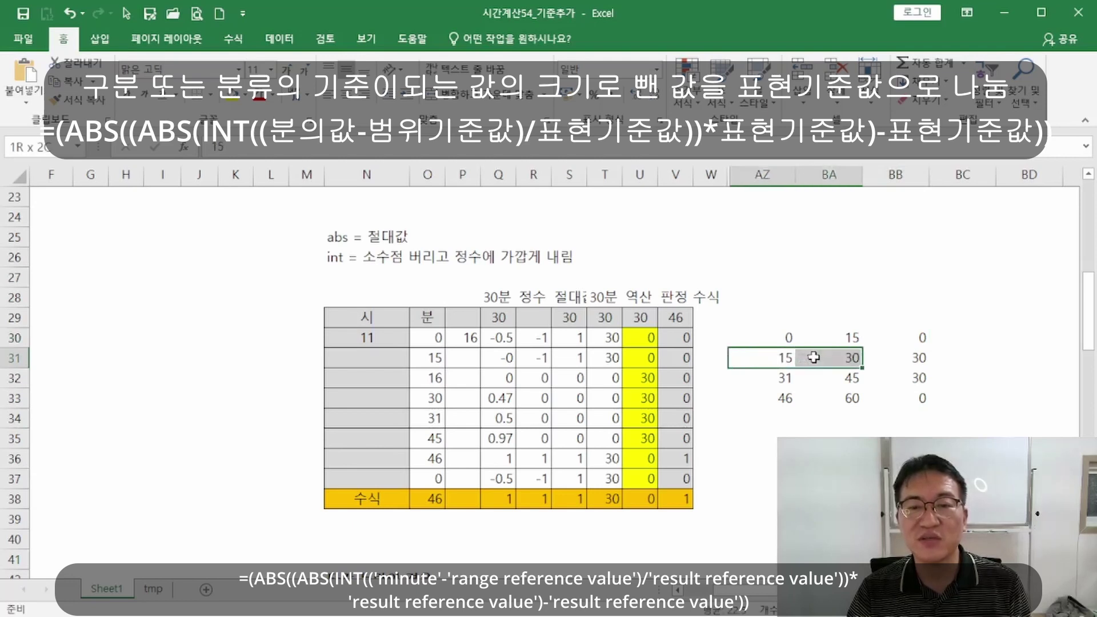
click(909, 358)
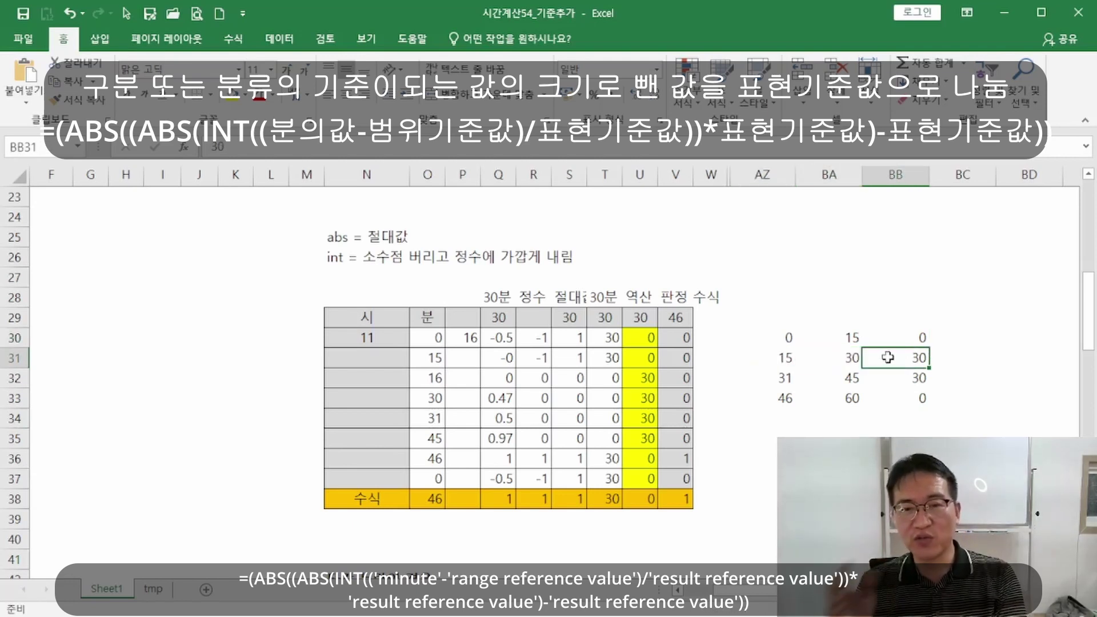
drag(788, 342, 837, 394)
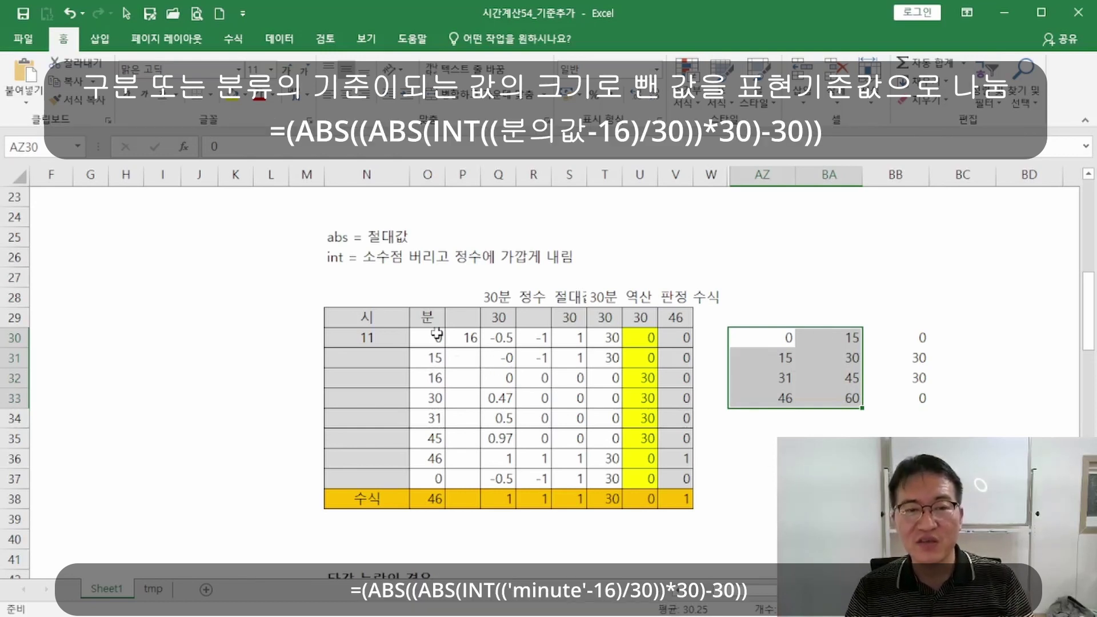
Relate the minutes in O31:O36 to the range reference in P30 and the result values in BB30:BB33
click(433, 372)
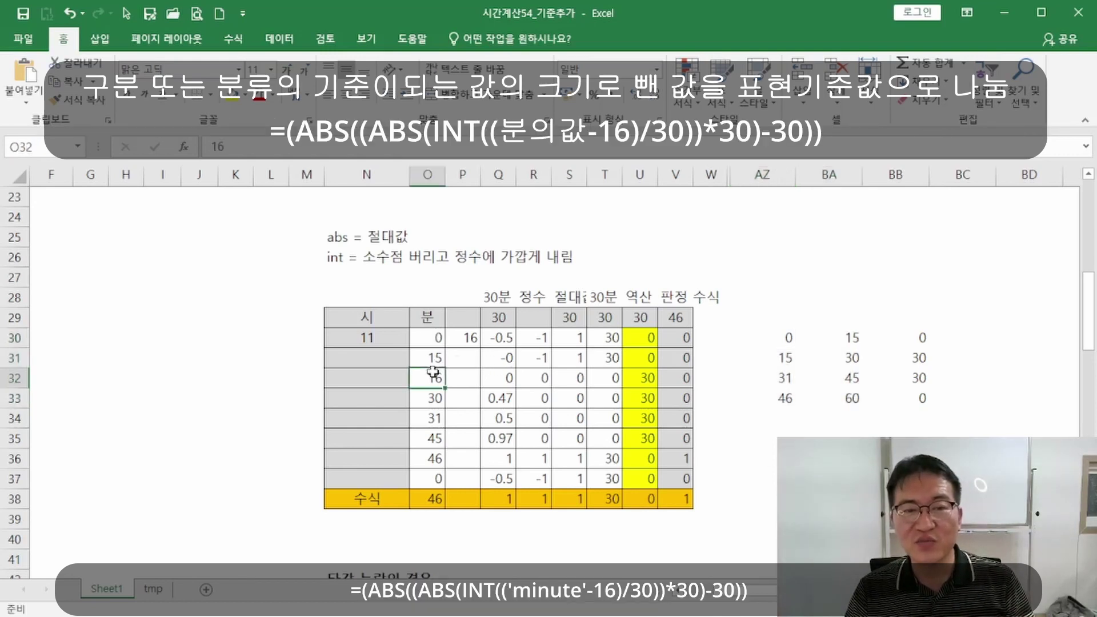
click(469, 336)
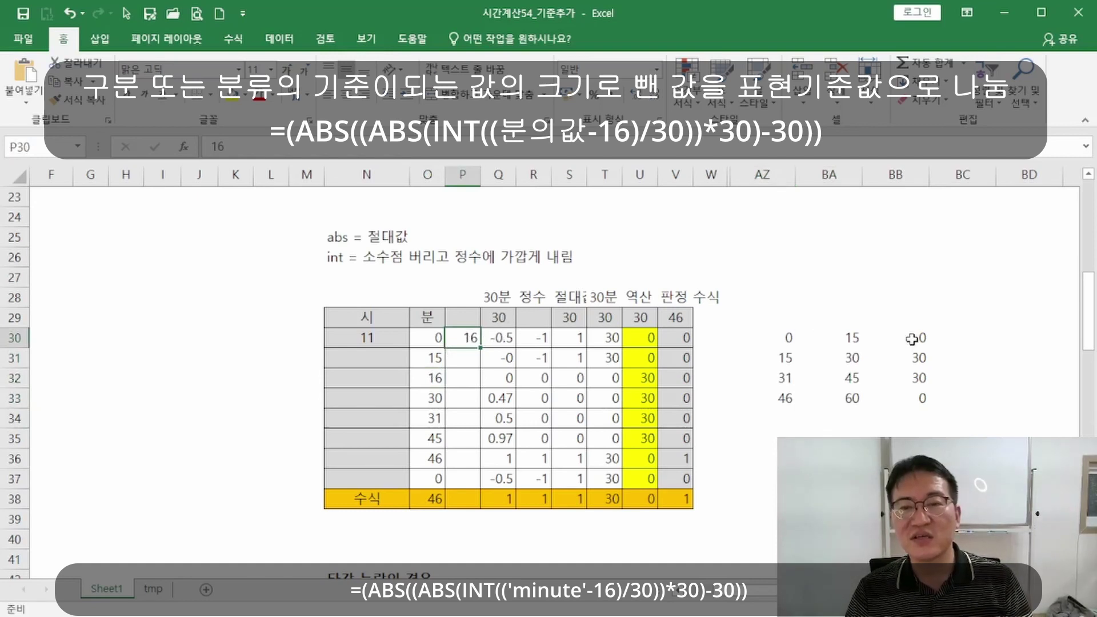
drag(912, 339, 907, 404)
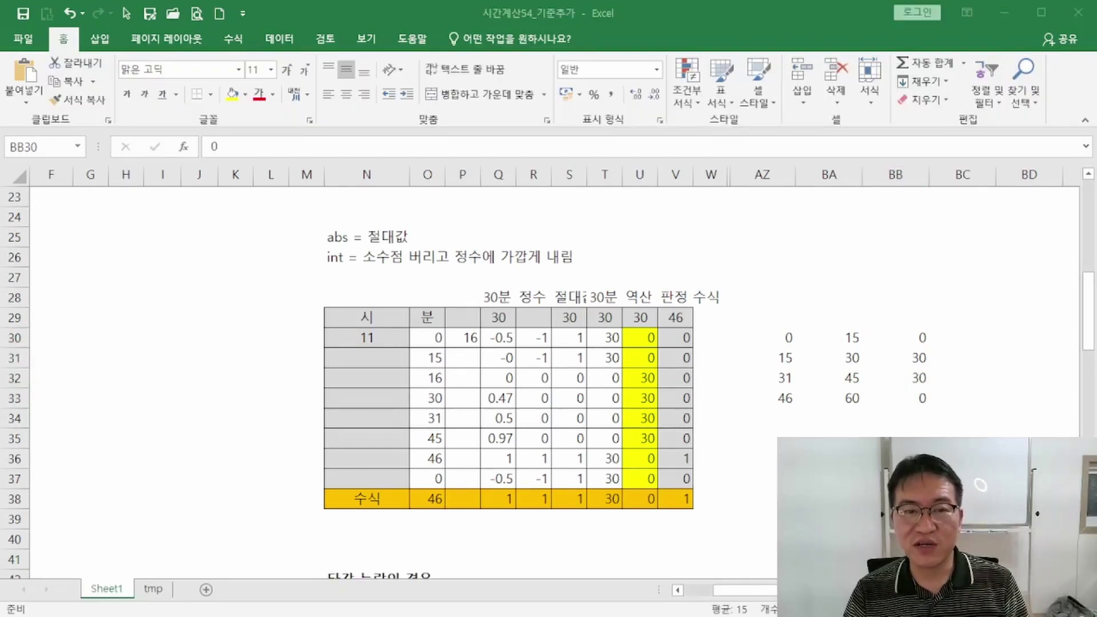
drag(440, 358, 436, 459)
Inspect the cell references in the Q30 formula and check the division results further down column Q
click(482, 346)
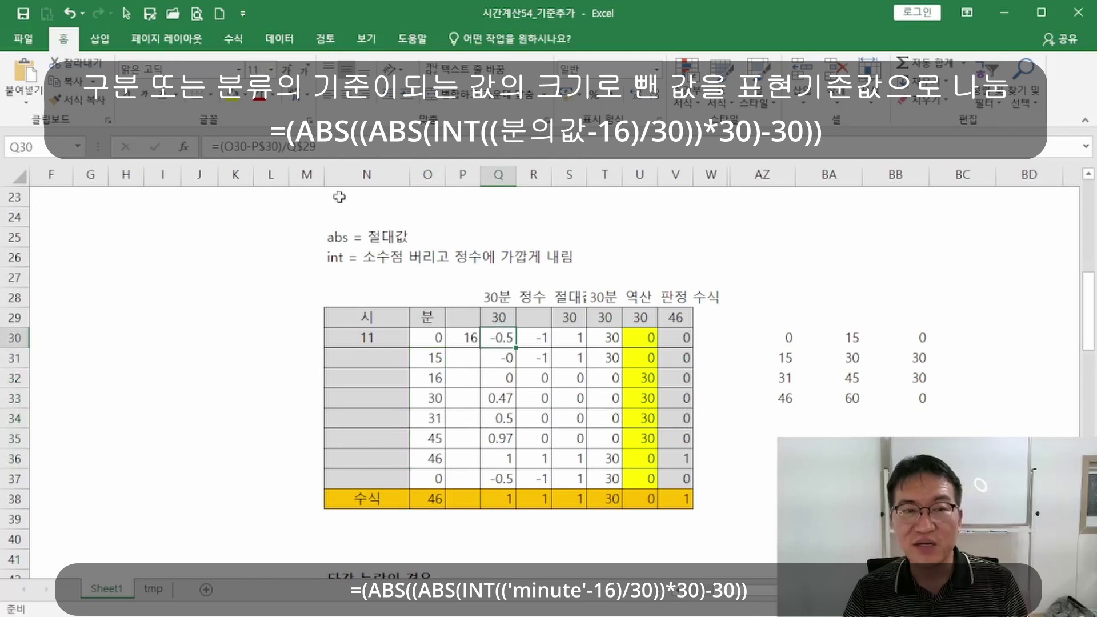
click(379, 151)
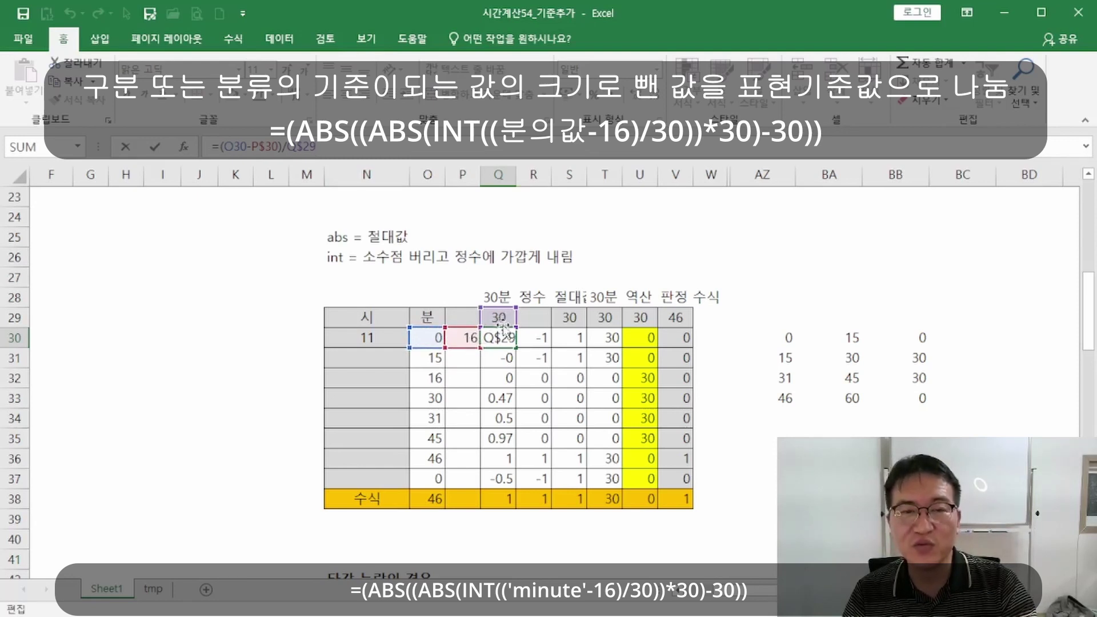
key(ctrl+Return)
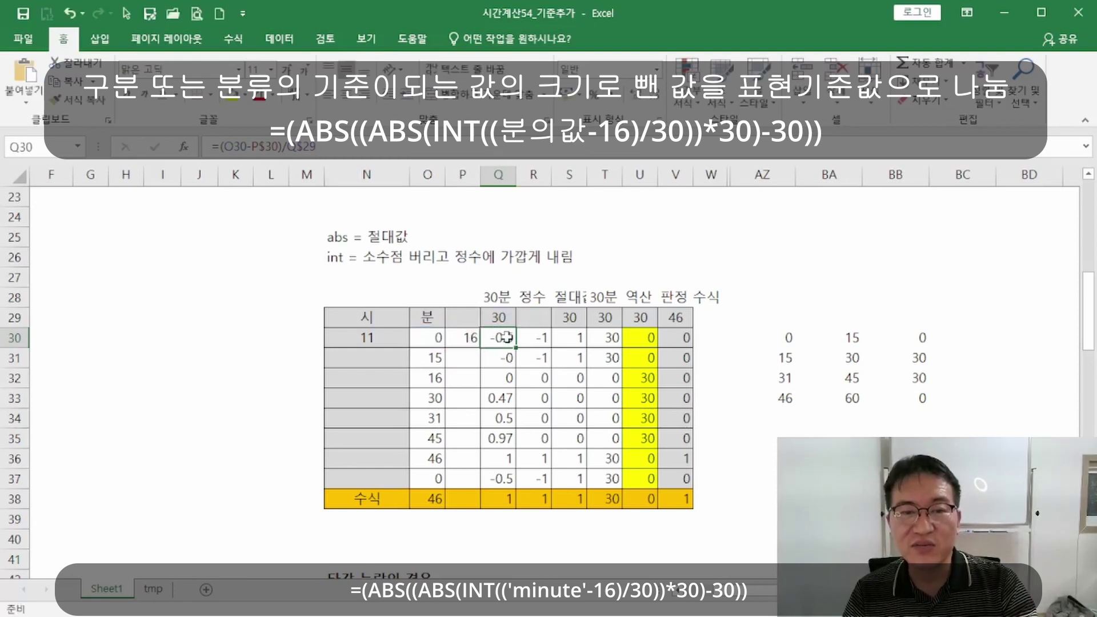
click(502, 362)
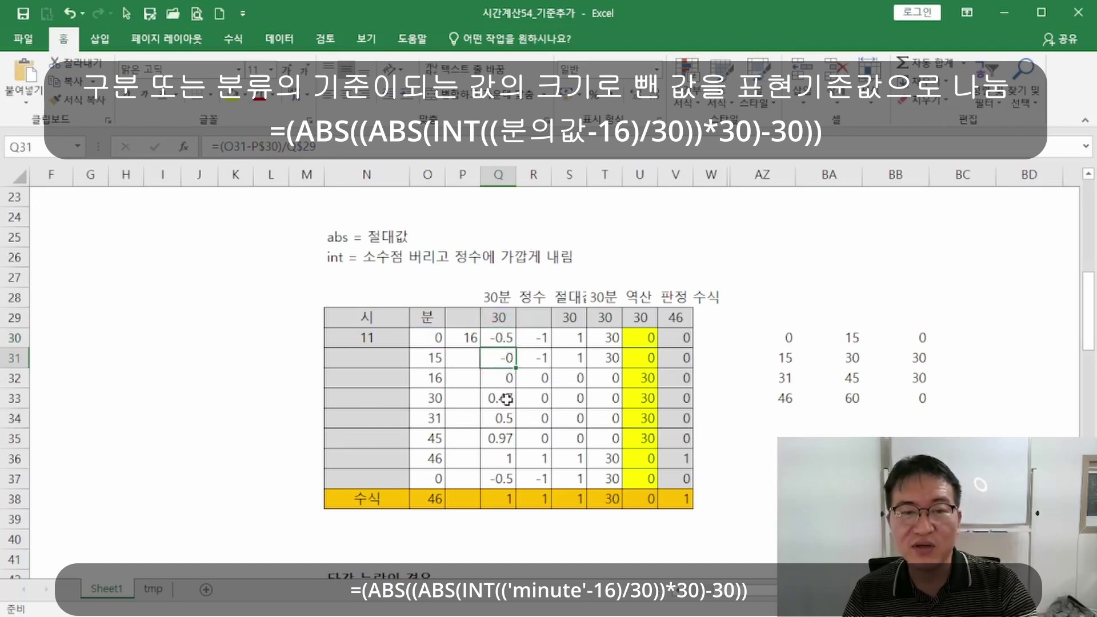
click(507, 399)
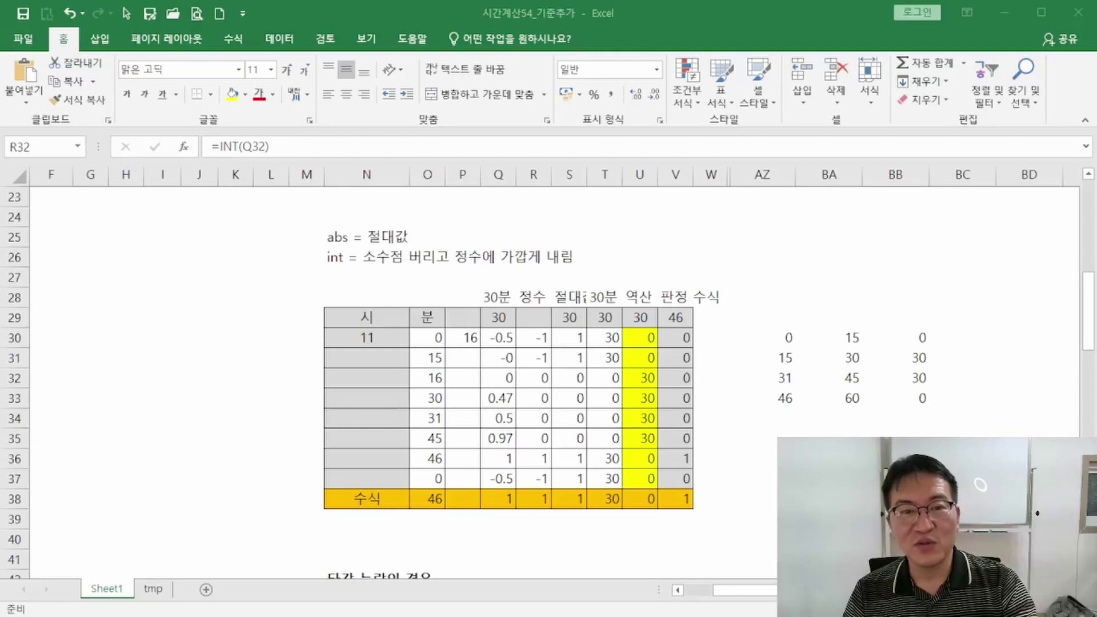
Examine the division results in Q30:Q37 against the minute in O31 and the range reference in P30
drag(497, 338, 497, 470)
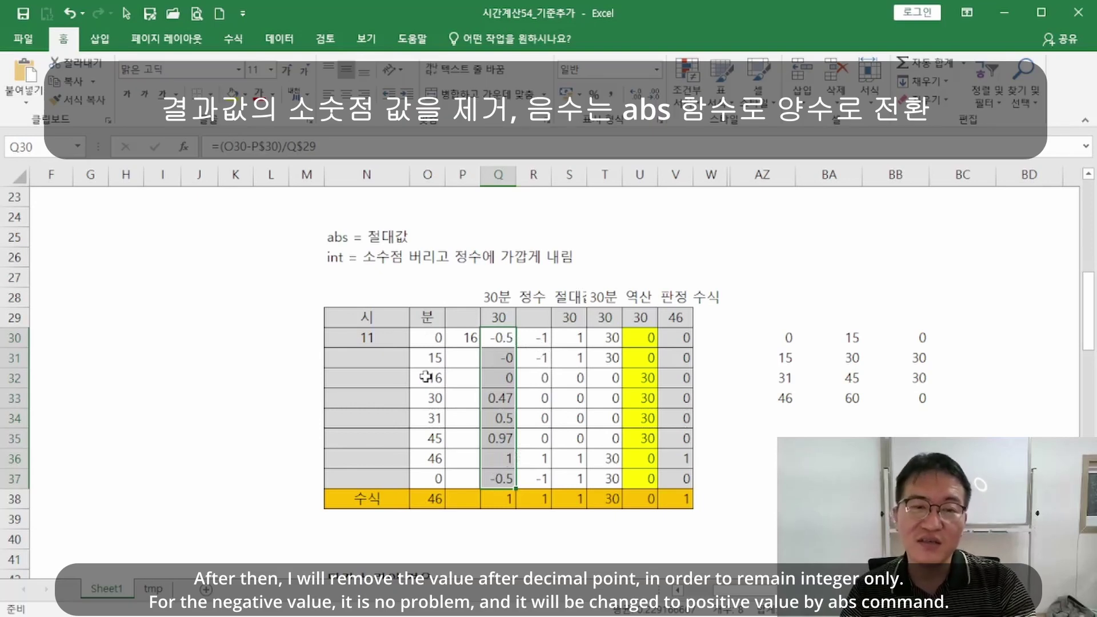
click(436, 358)
click(469, 338)
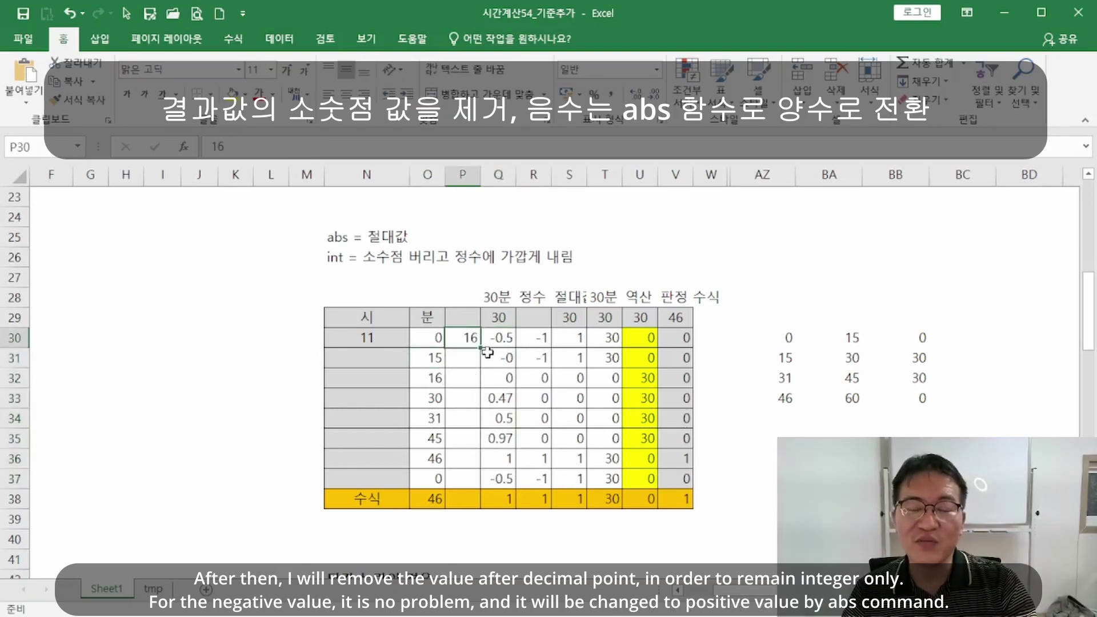
drag(502, 337, 504, 466)
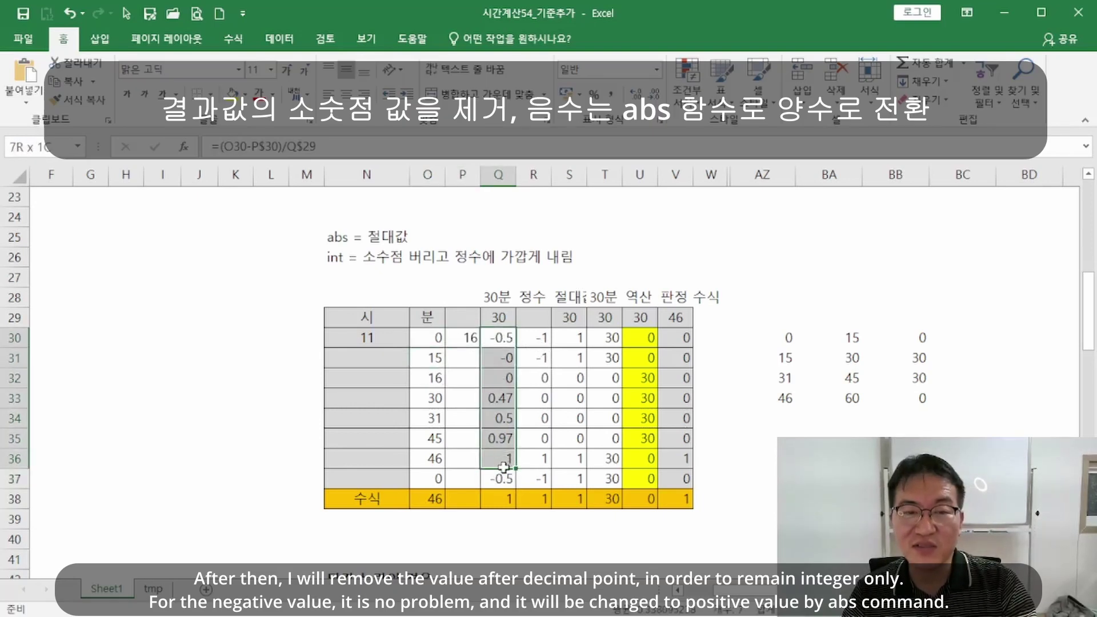
click(506, 340)
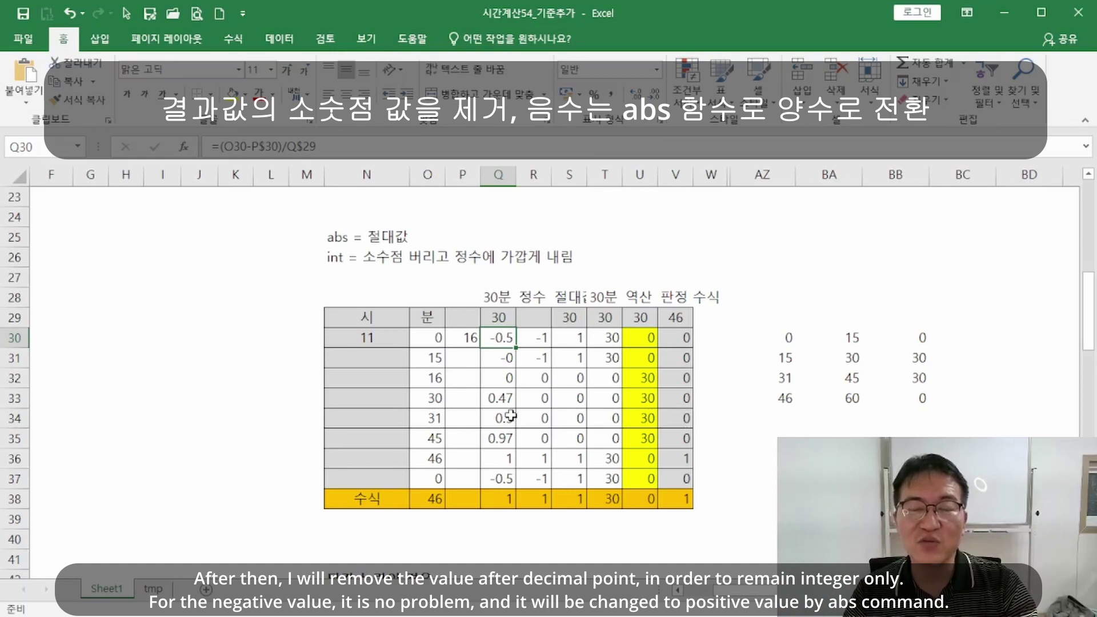
click(507, 356)
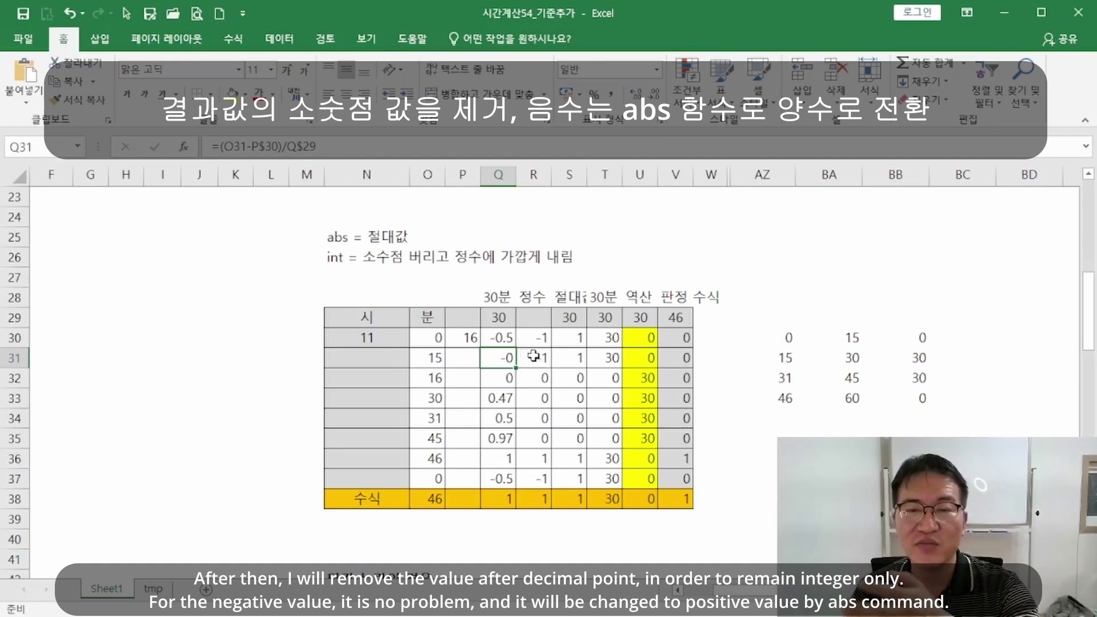
Examine the INT formulas in R30:R34 alongside the INT note in N26, the quotient in Q30 and the minute range in AZ30:BA30
drag(849, 337, 791, 336)
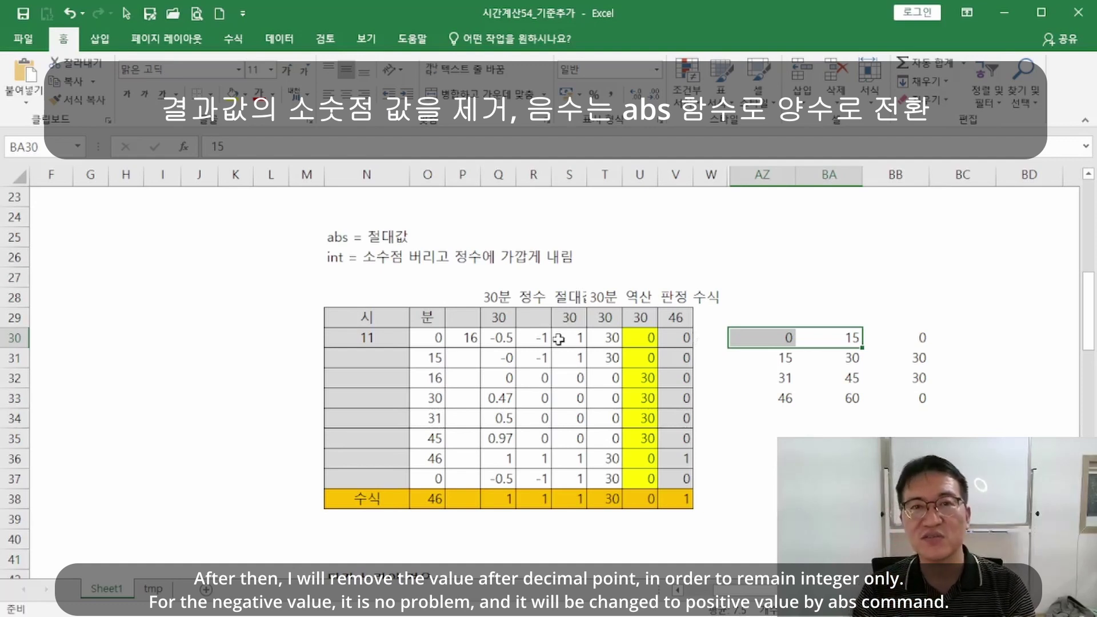
click(540, 357)
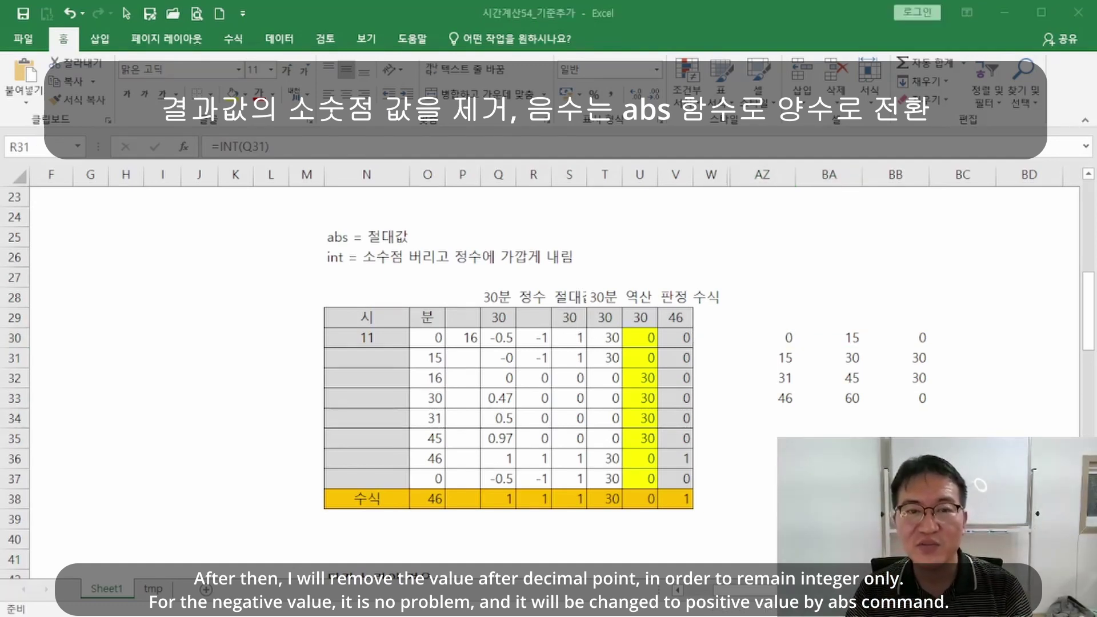
click(344, 260)
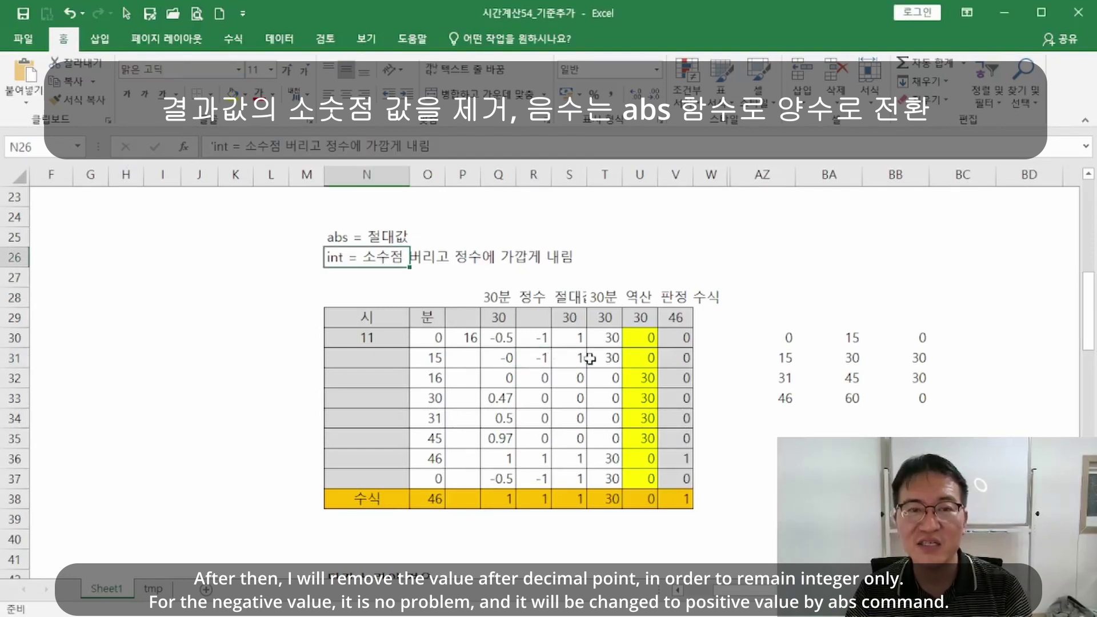
click(543, 396)
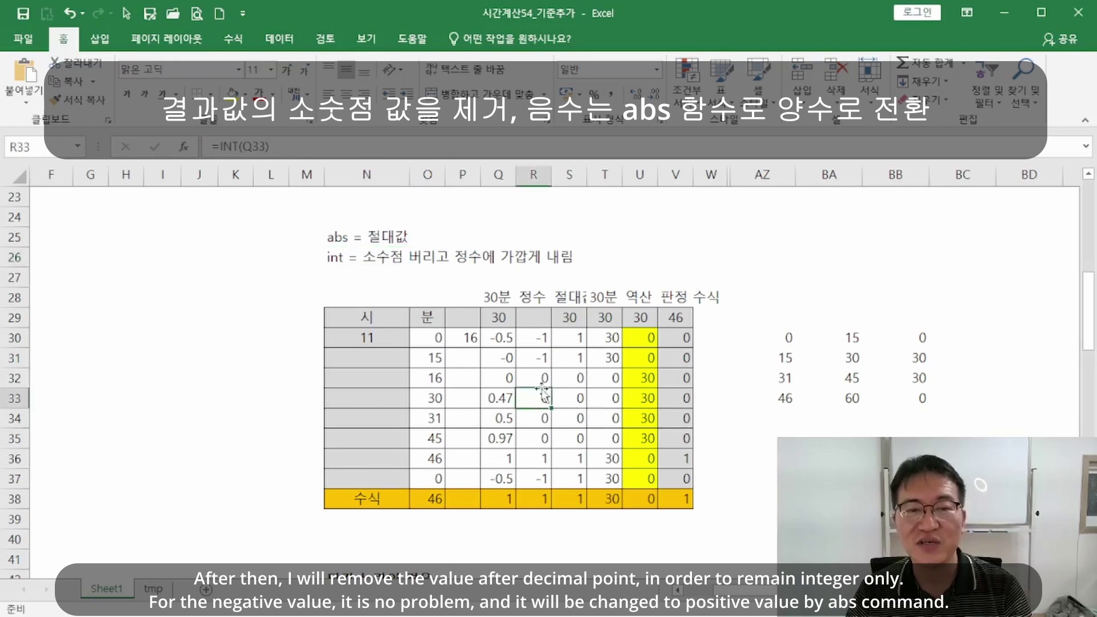
click(505, 341)
click(529, 336)
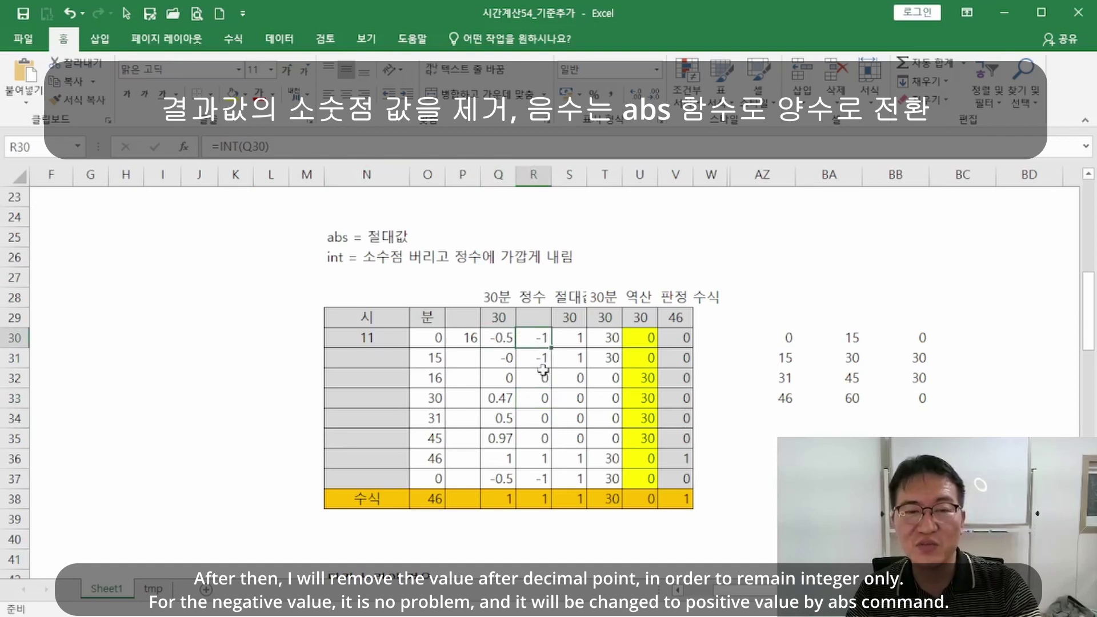
click(546, 413)
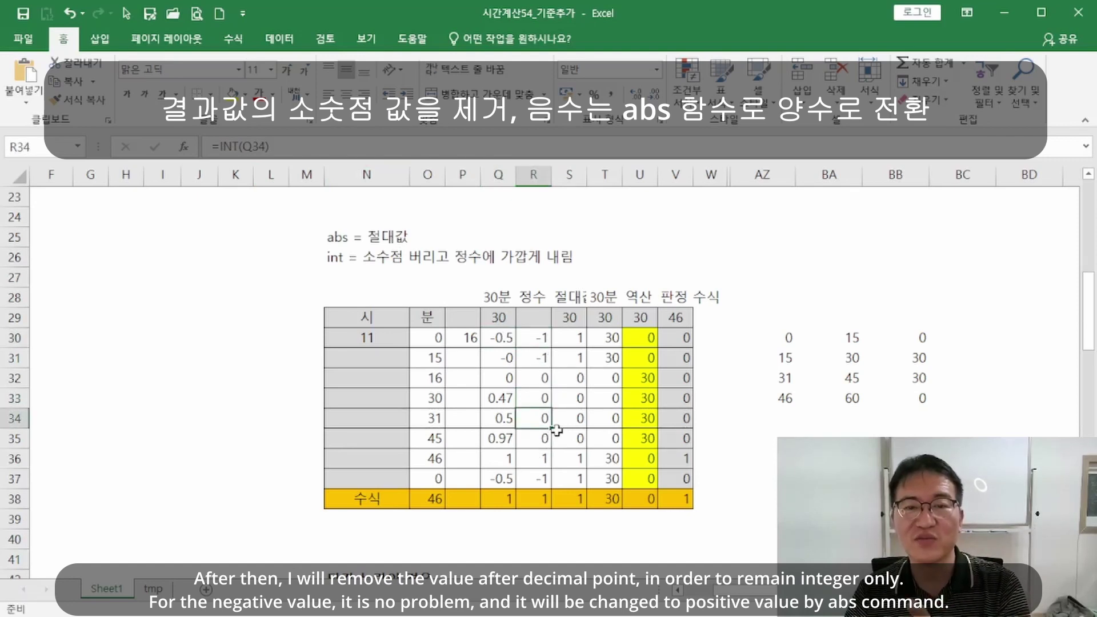
Check the minute ranges in AZ31:BA33 one by one, along with the result values in BB30 and BB31
click(913, 357)
drag(796, 353, 831, 352)
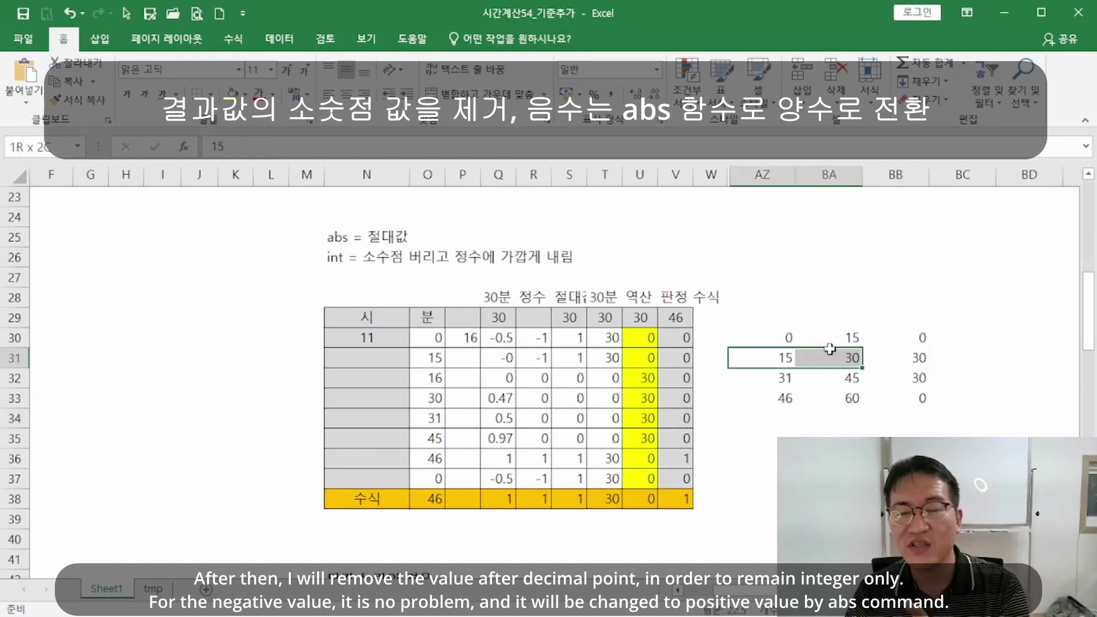
drag(779, 378, 834, 377)
drag(780, 406, 841, 400)
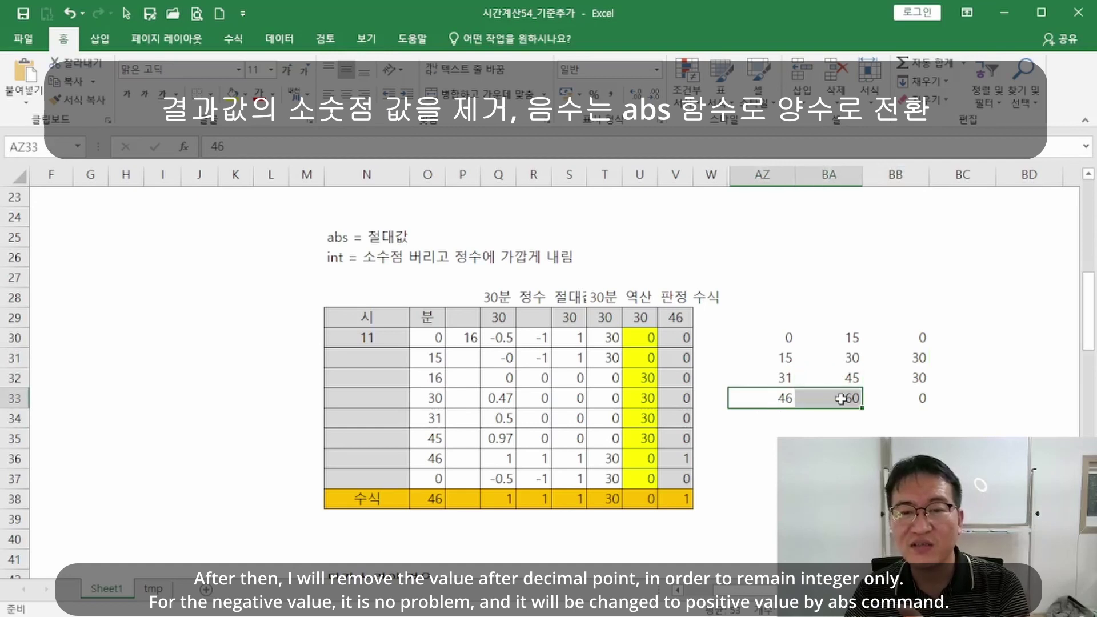
click(921, 340)
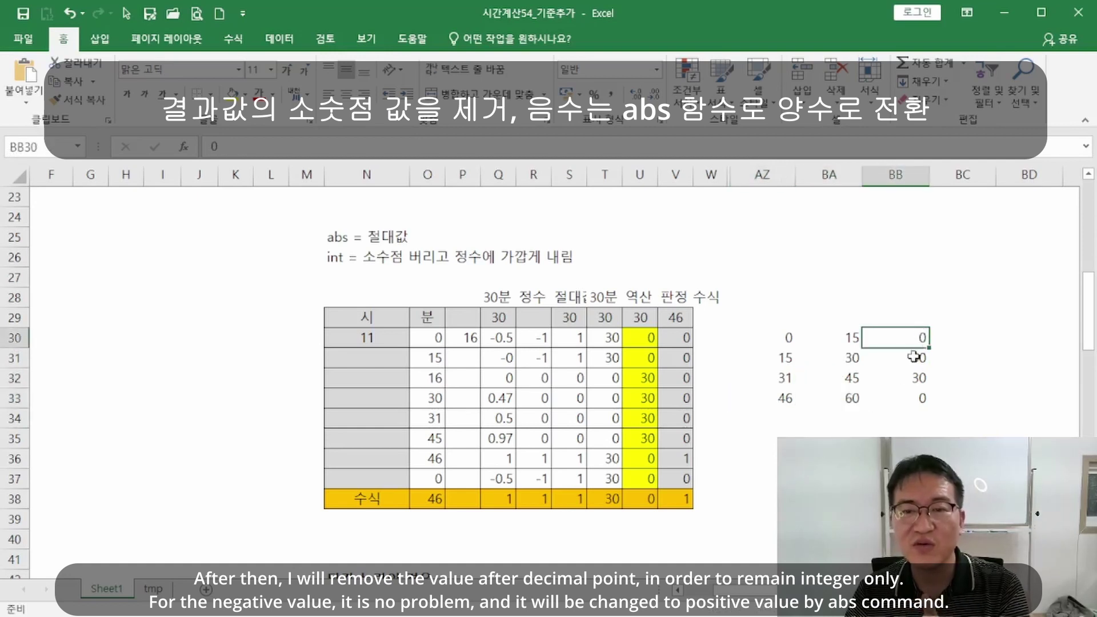
click(913, 358)
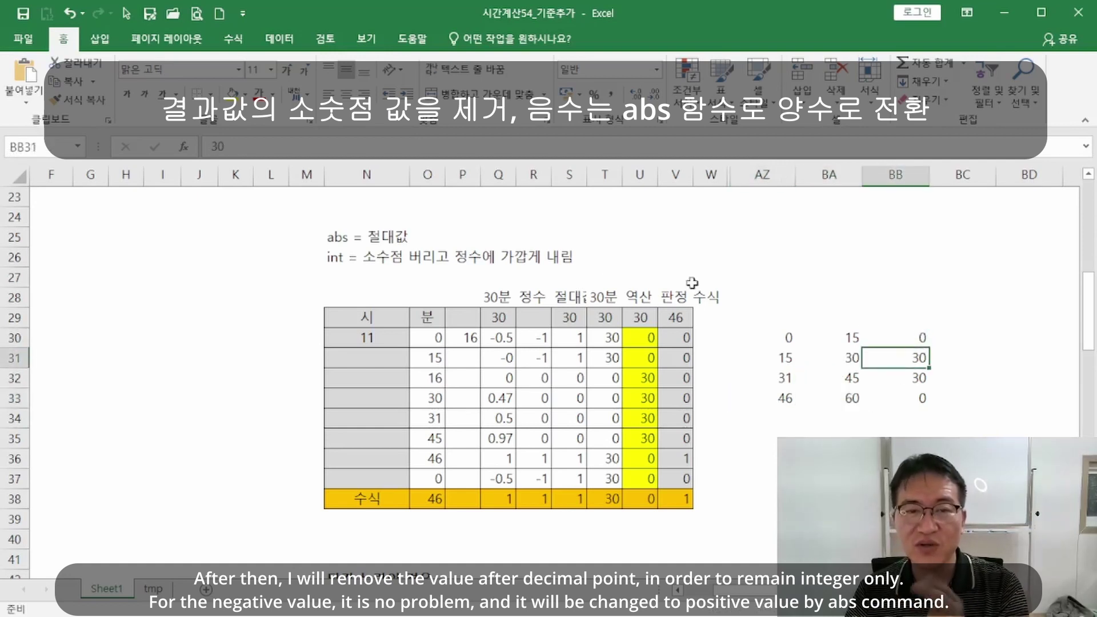
Compare the INT values in column R with the ABS formulas in S30:S36, and review the target results in BB30:BB33
click(534, 357)
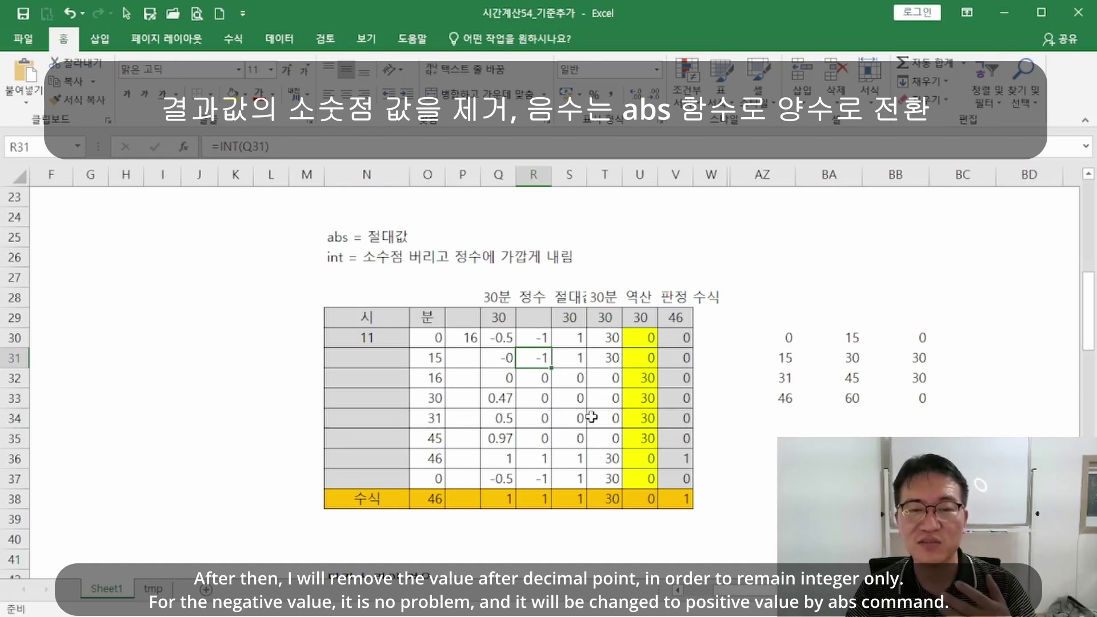
click(579, 379)
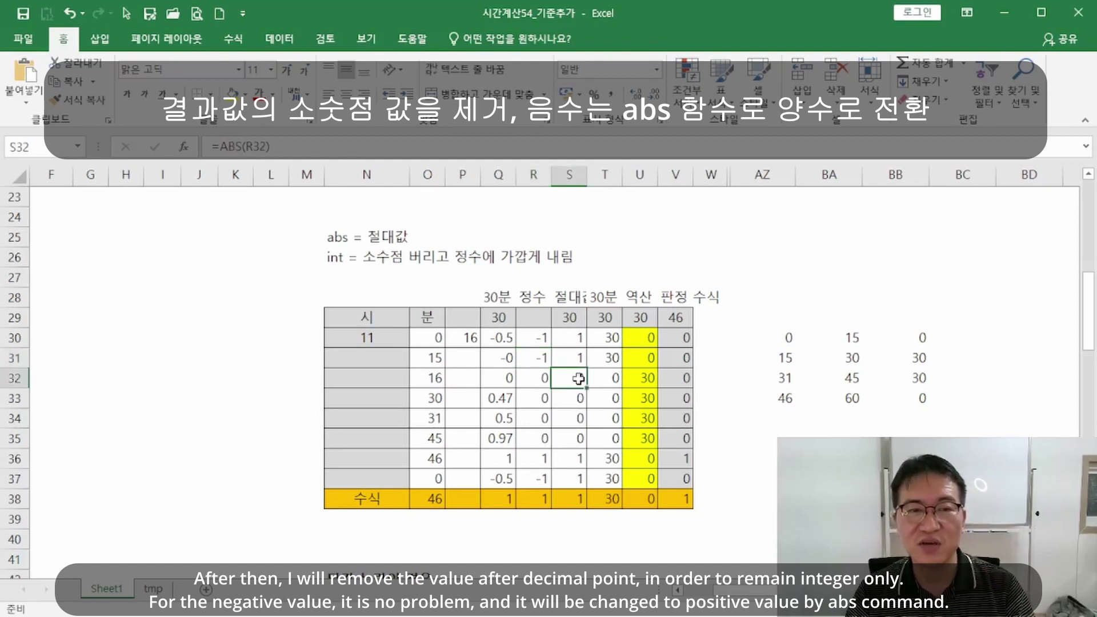
click(580, 339)
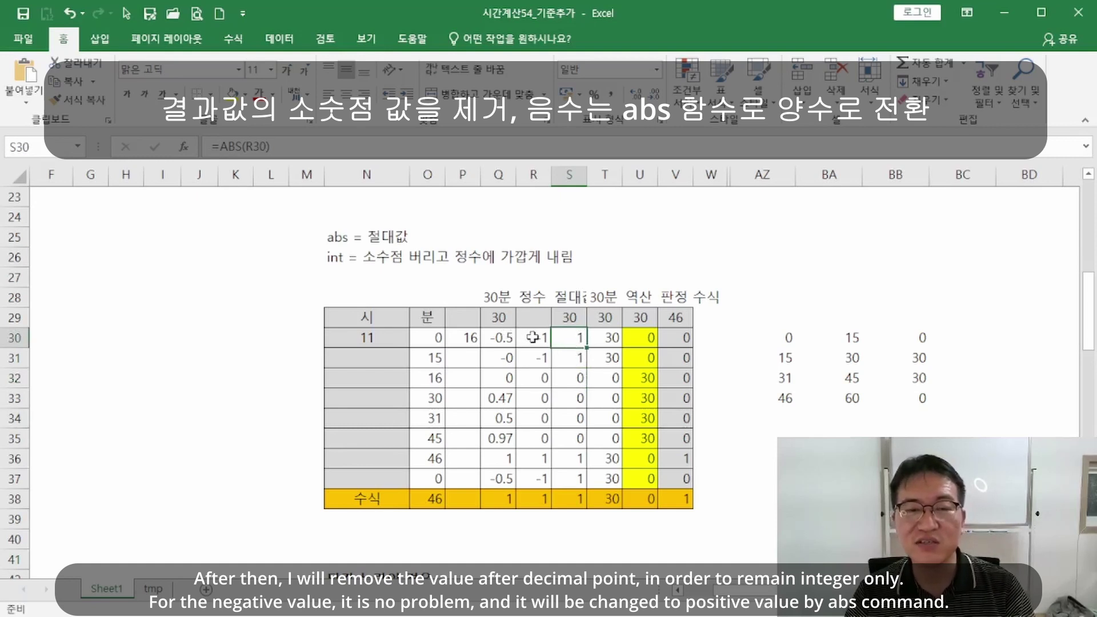
drag(533, 337, 543, 377)
click(572, 338)
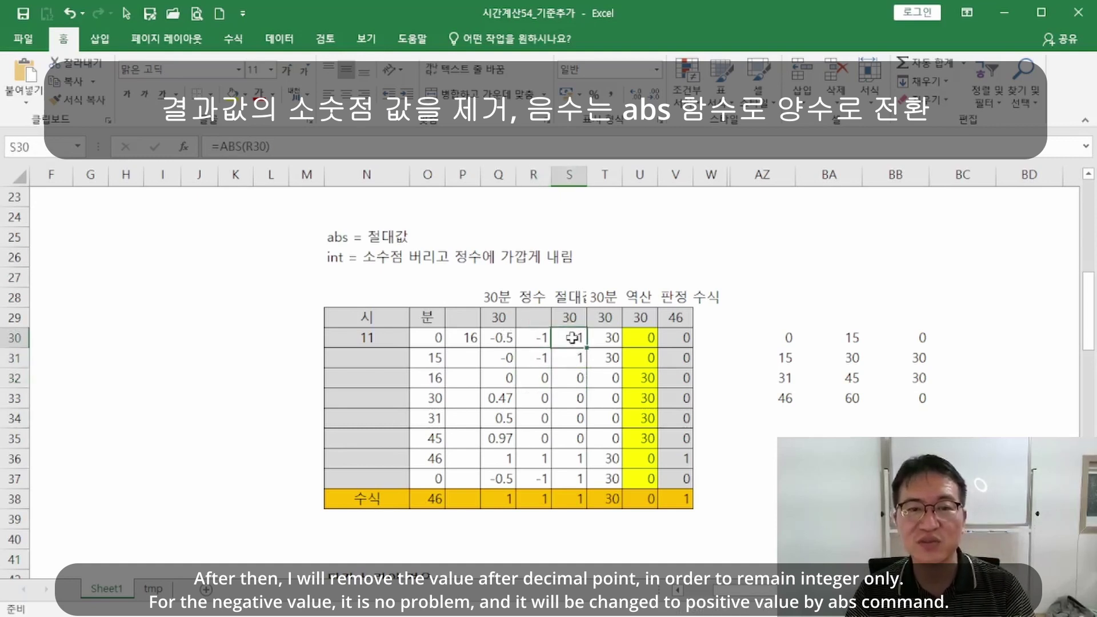
drag(572, 338, 571, 358)
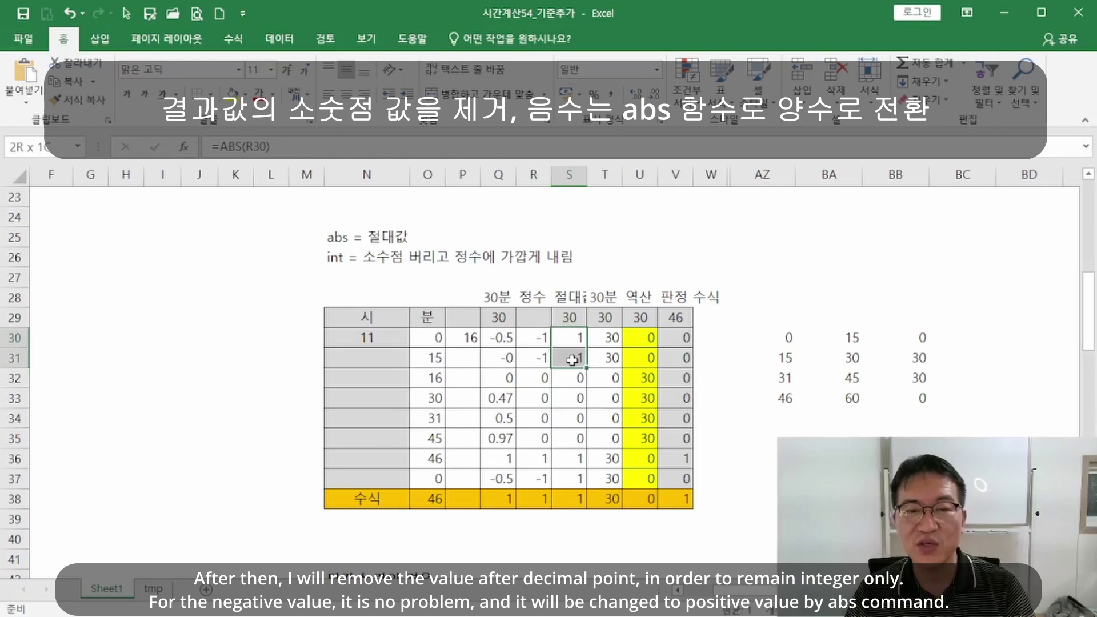
click(571, 459)
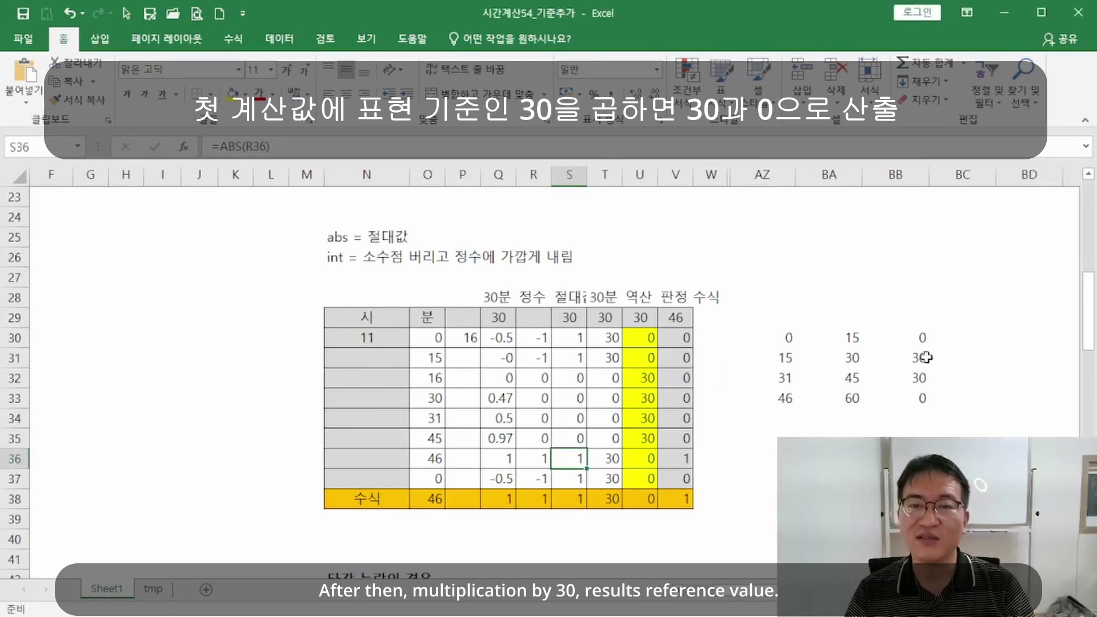
drag(922, 336, 916, 414)
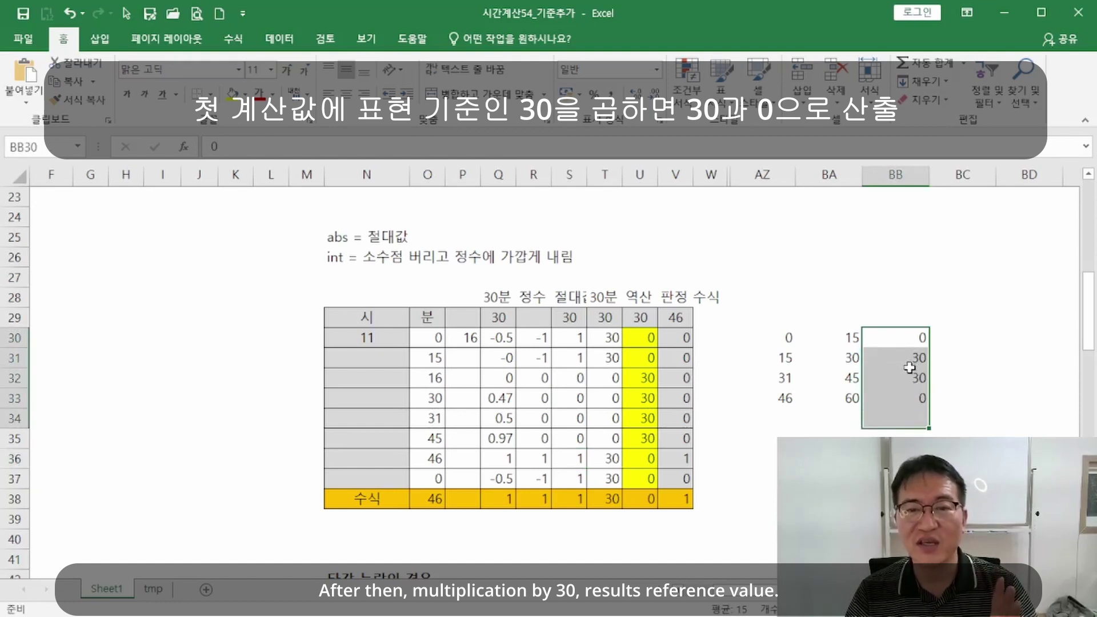
Compare the ABS values in S31:S32 and the multiplication by 30 in T31 with the target results in BB30:BB31
click(583, 360)
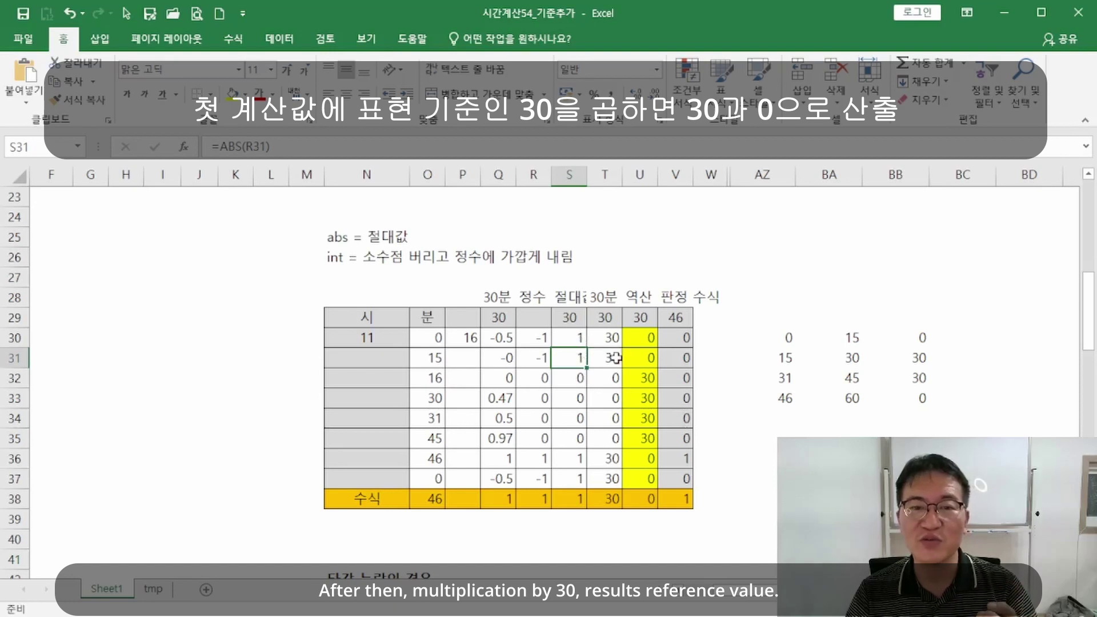
click(908, 366)
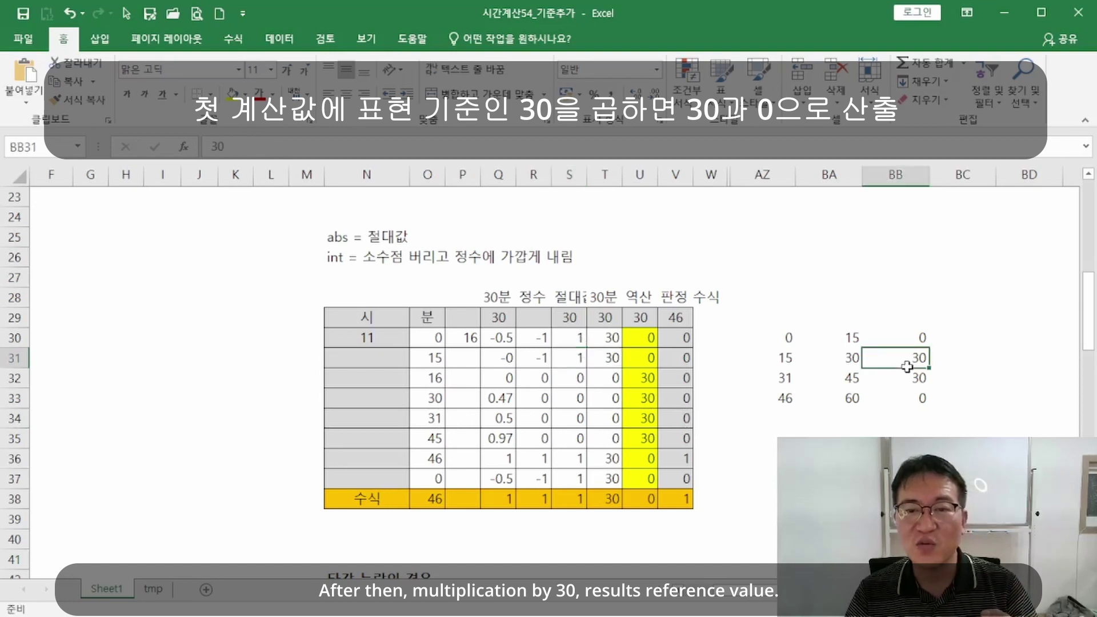
click(919, 339)
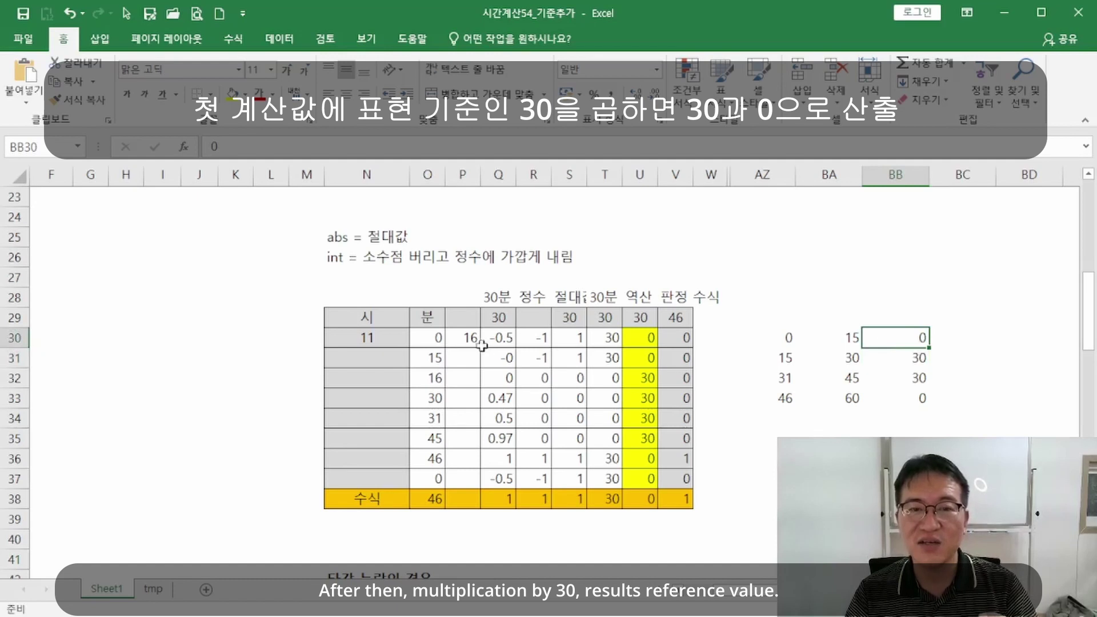
click(603, 354)
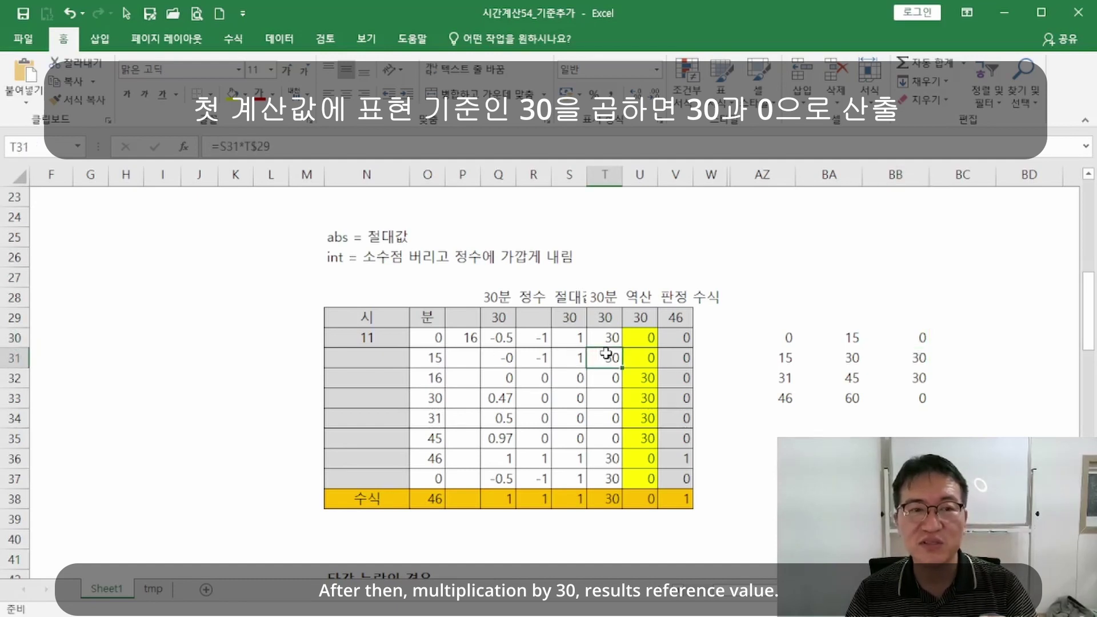
click(580, 378)
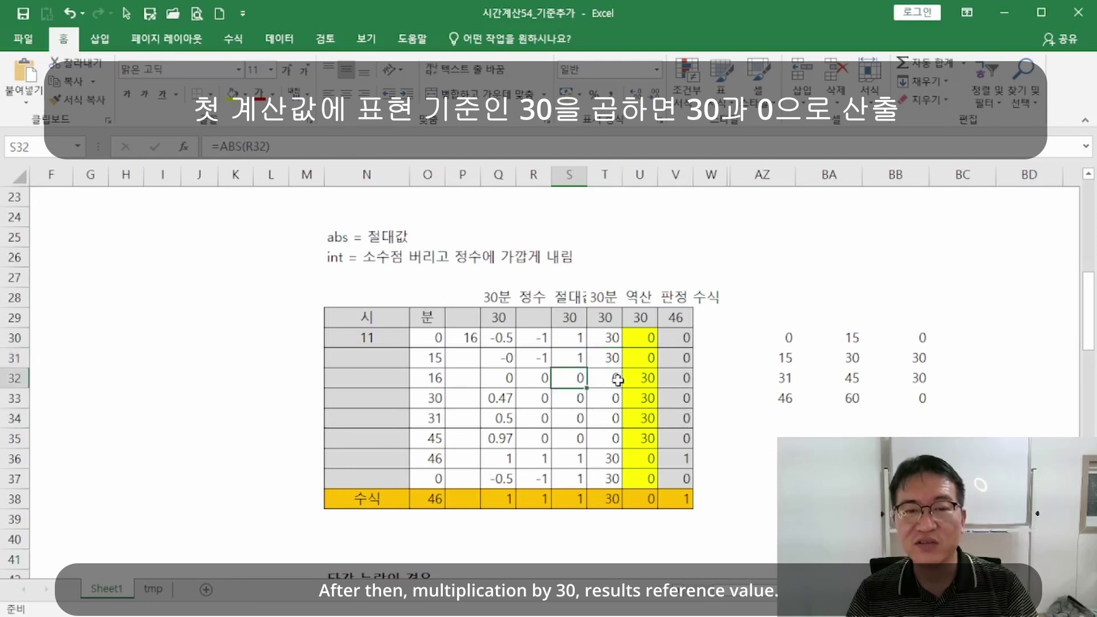
click(580, 358)
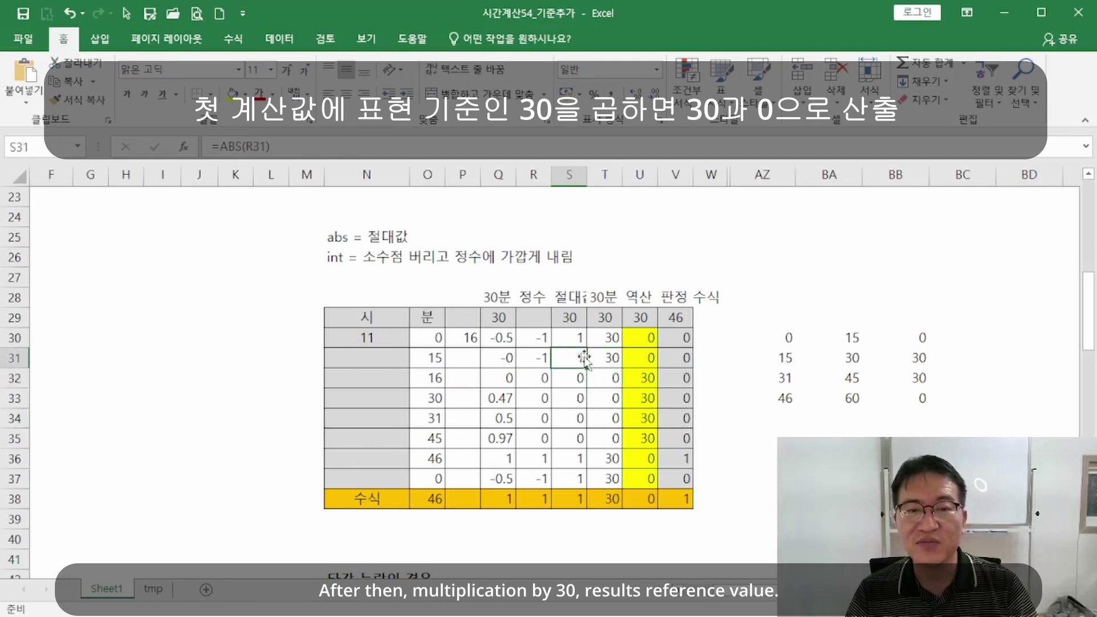
click(613, 356)
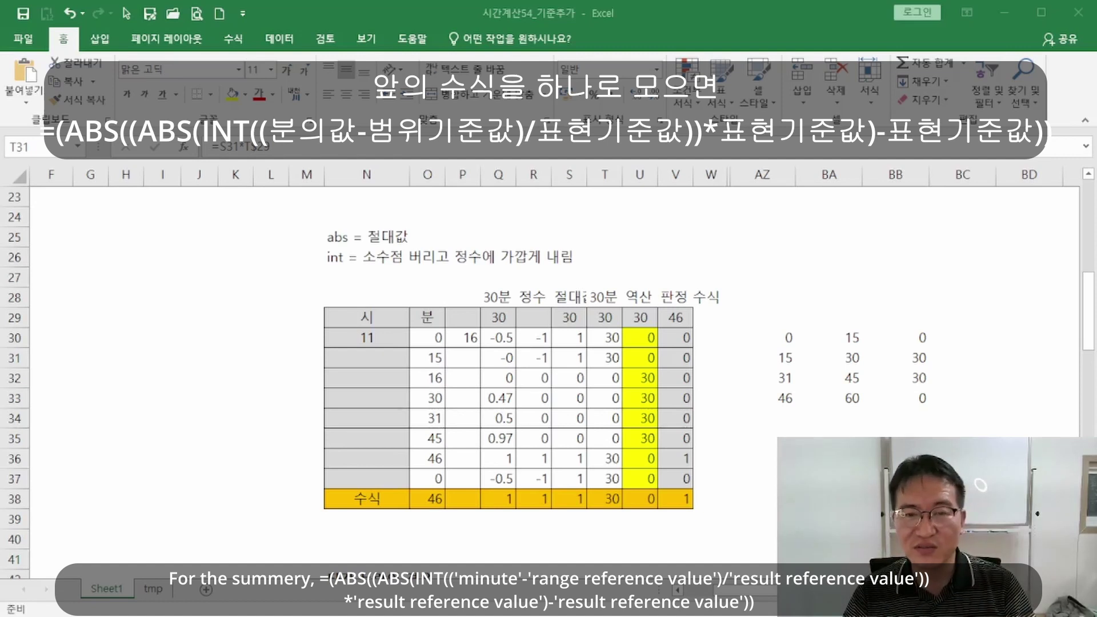
Examine the reversed results in U32 and U34 alongside the quotients in Q32:Q35 and the multiplied values in T32:T35
key(alt+Tab)
click(643, 375)
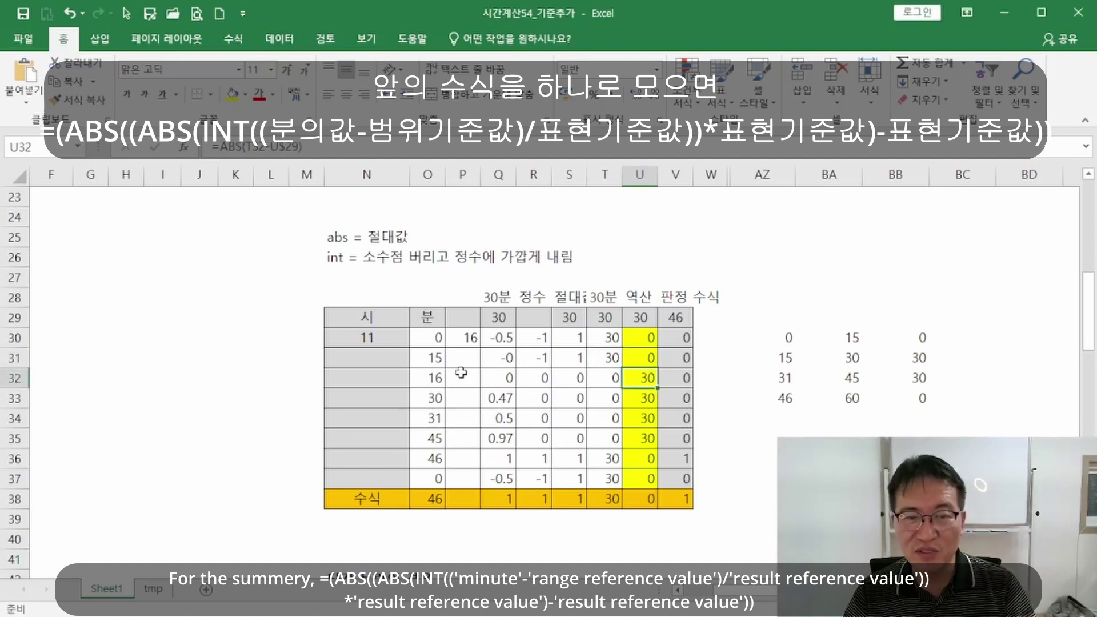
drag(491, 379, 496, 439)
drag(577, 377, 609, 441)
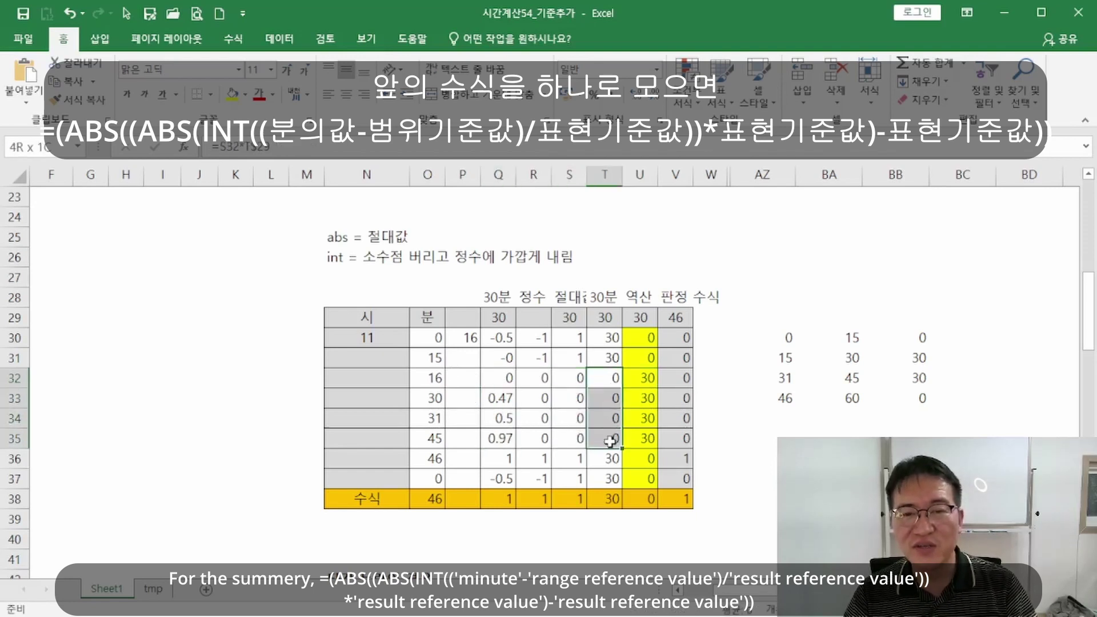
click(644, 418)
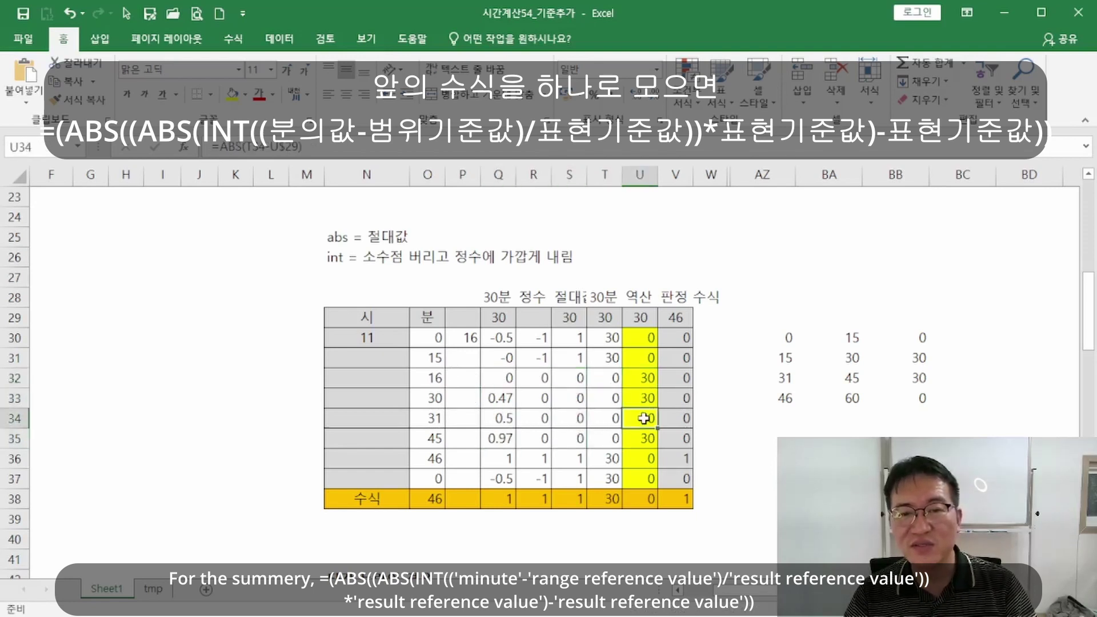
Clear the minute value in O38 of the orange formula row
click(376, 499)
click(432, 499)
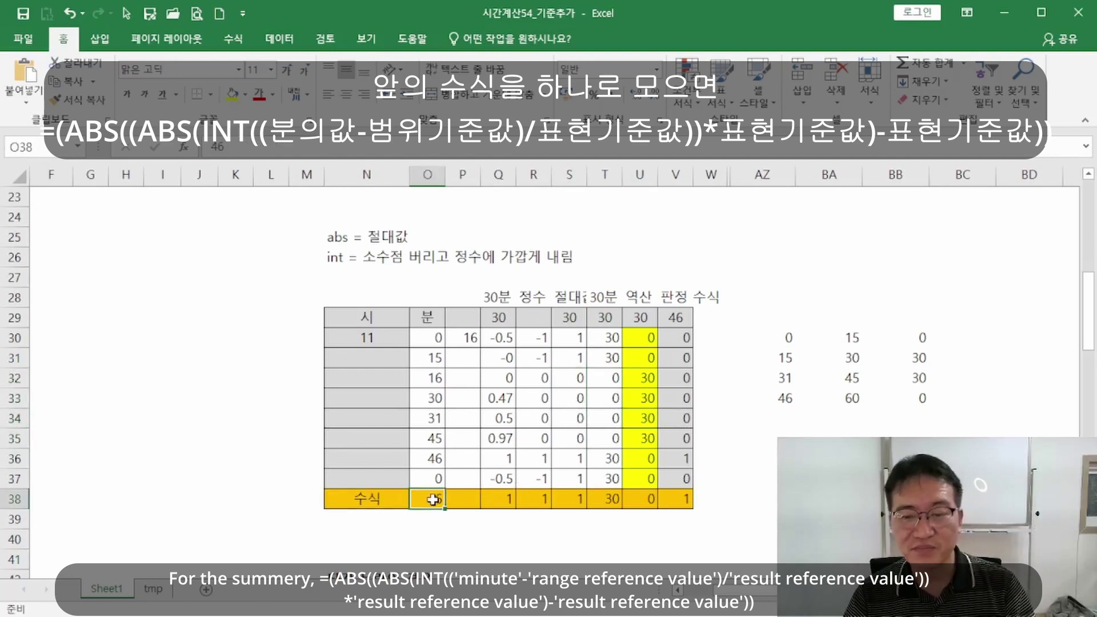
key(Delete)
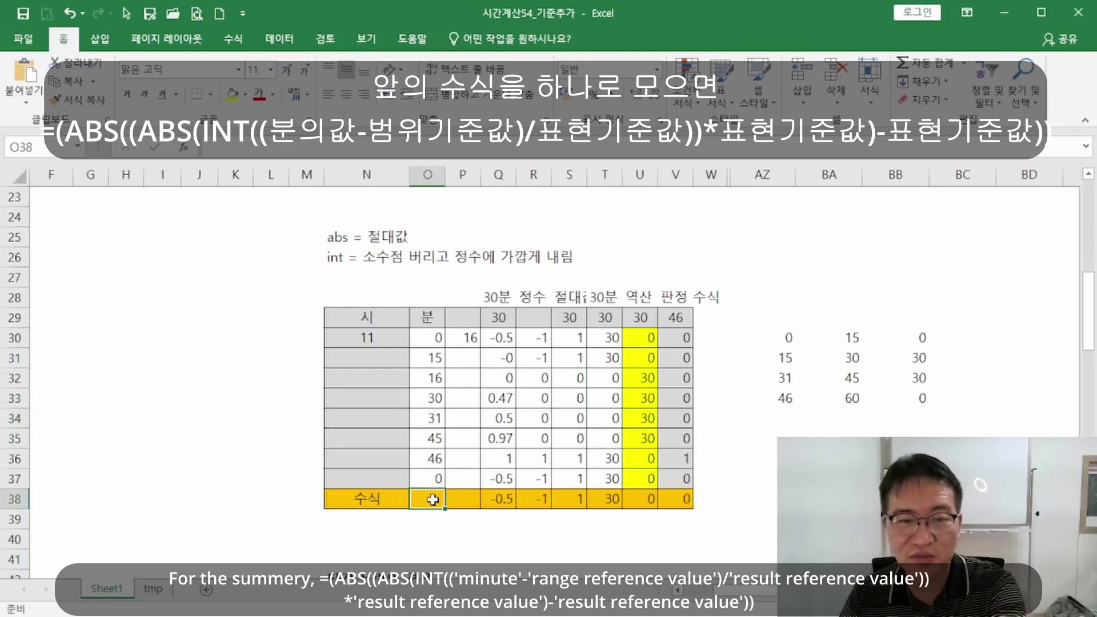
Review the formulas in Q38, R38, S38 and T38 of the orange row in calculation order
click(506, 500)
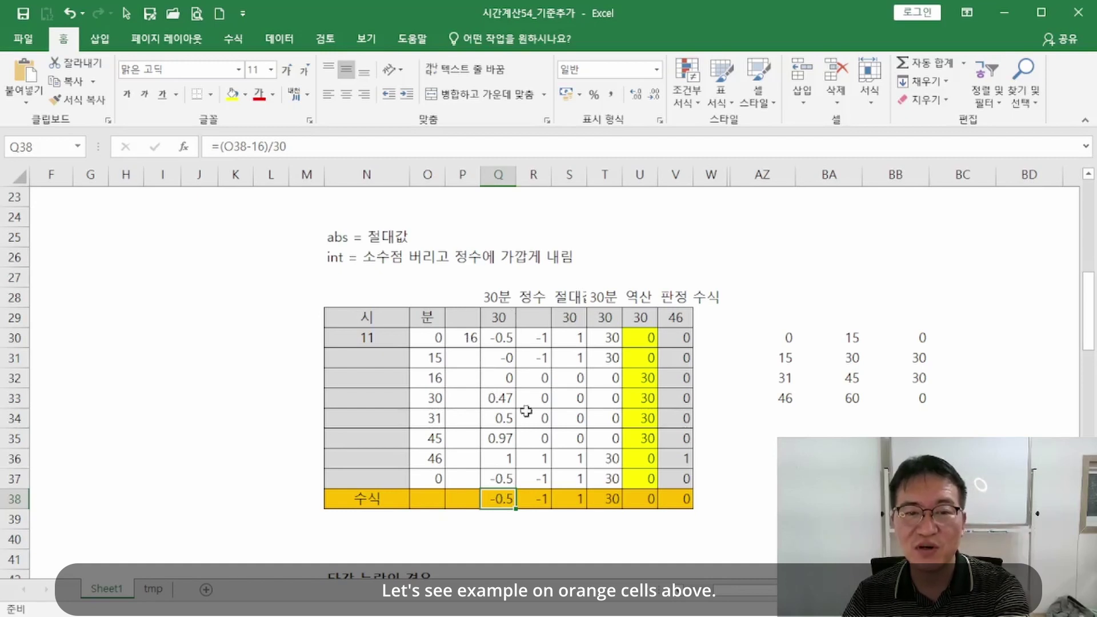
click(538, 501)
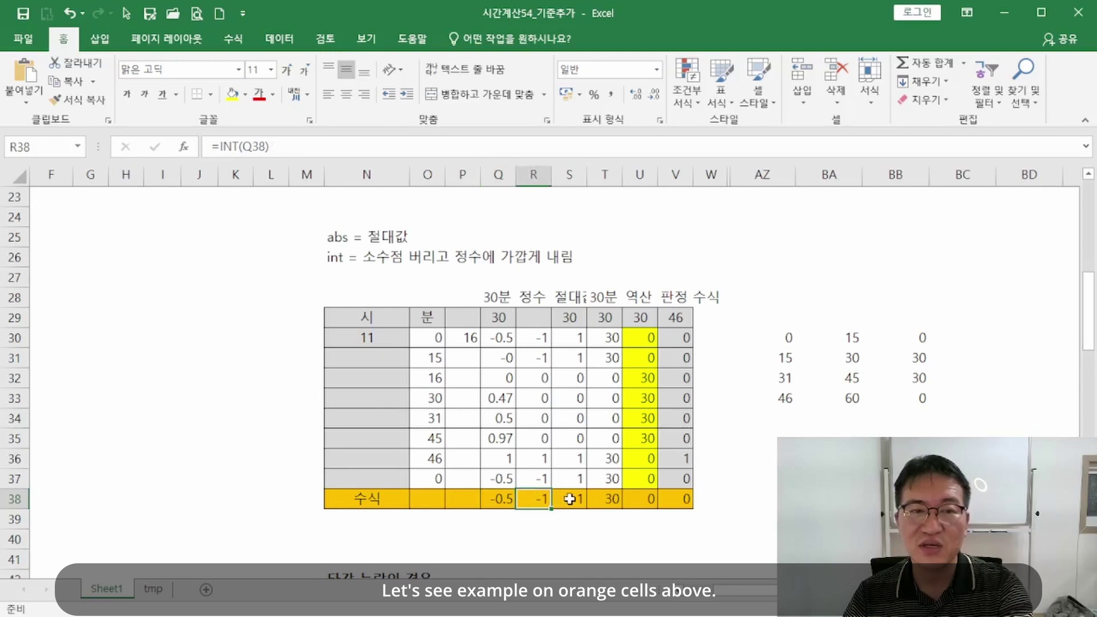
click(511, 497)
click(539, 499)
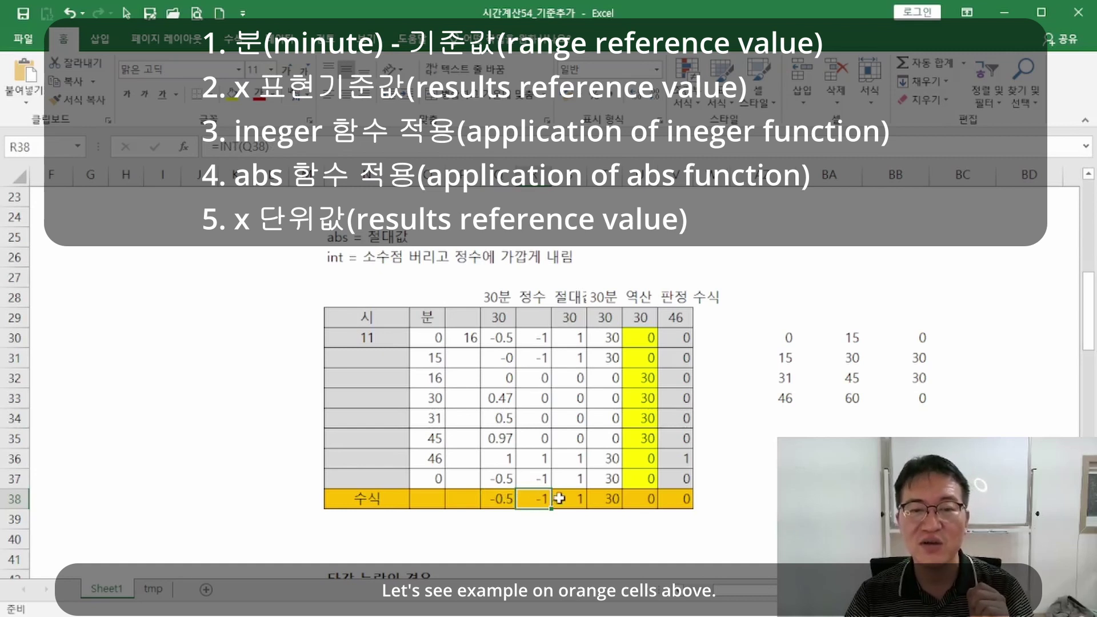
click(565, 499)
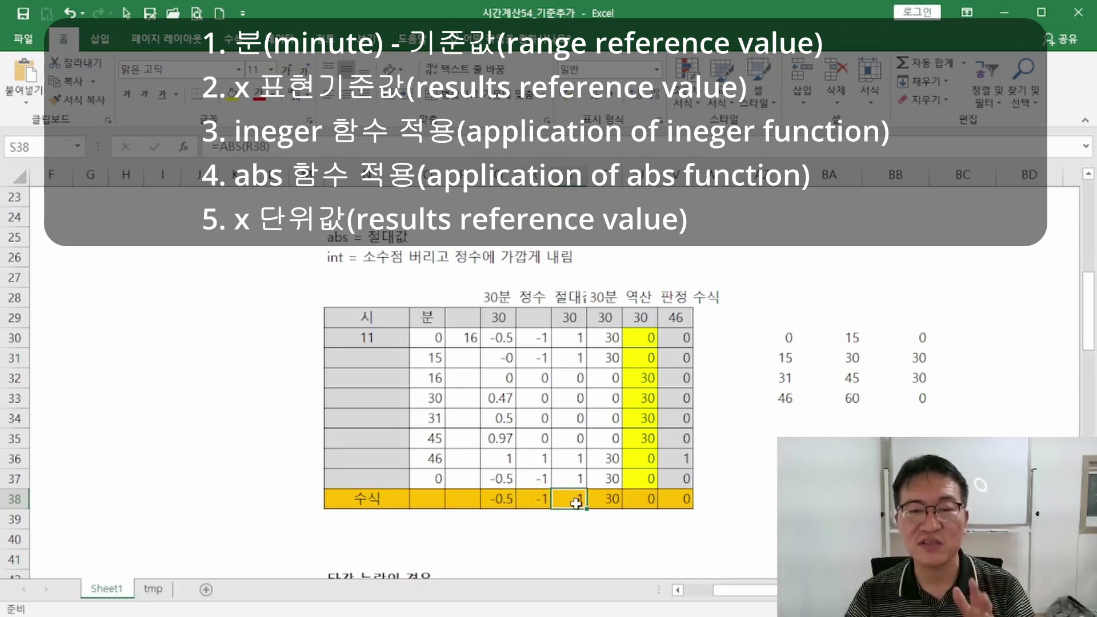
click(610, 501)
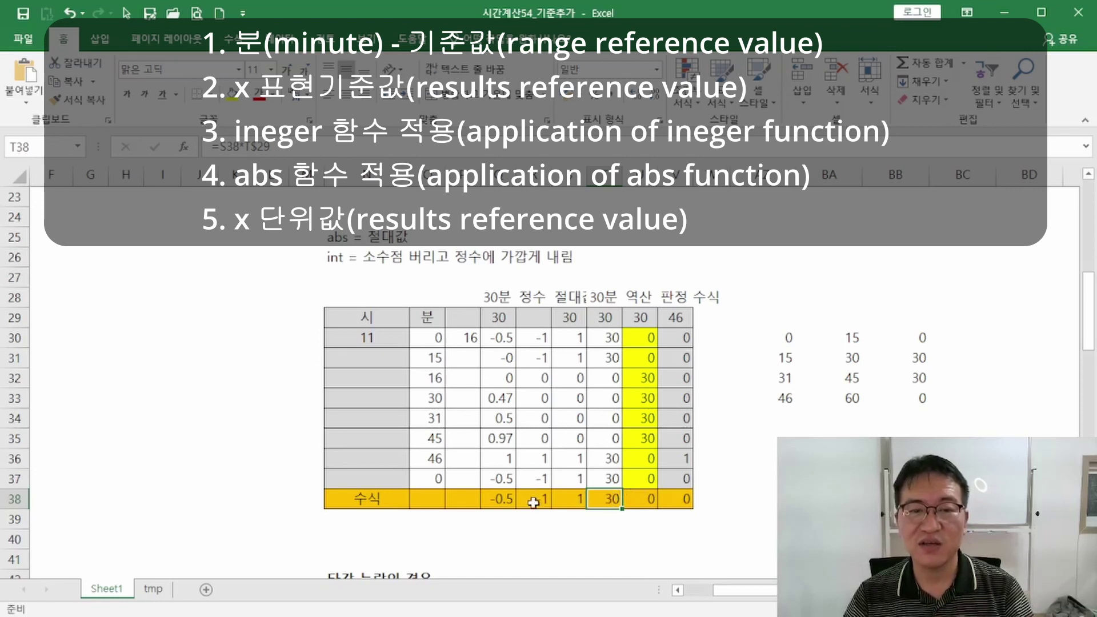
mouse_move(503, 501)
mouse_down()
mouse_move(619, 498)
mouse_move(511, 497)
mouse_up()
Examine the combined ABS and INT formula in U38, tracing its nested parts without changing it
click(636, 499)
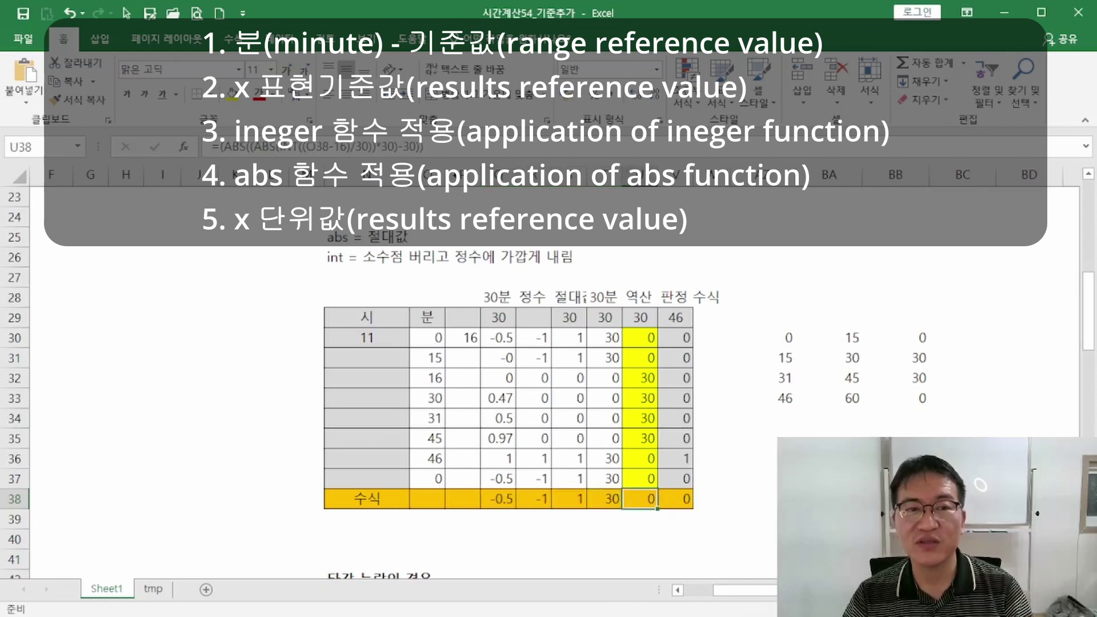
click(472, 147)
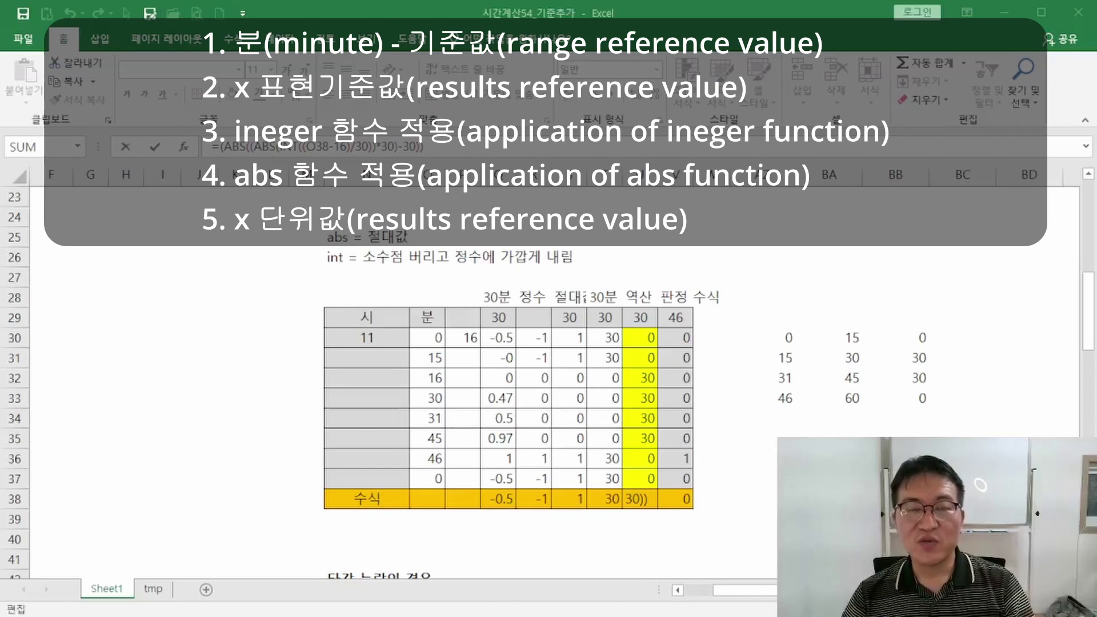
click(479, 147)
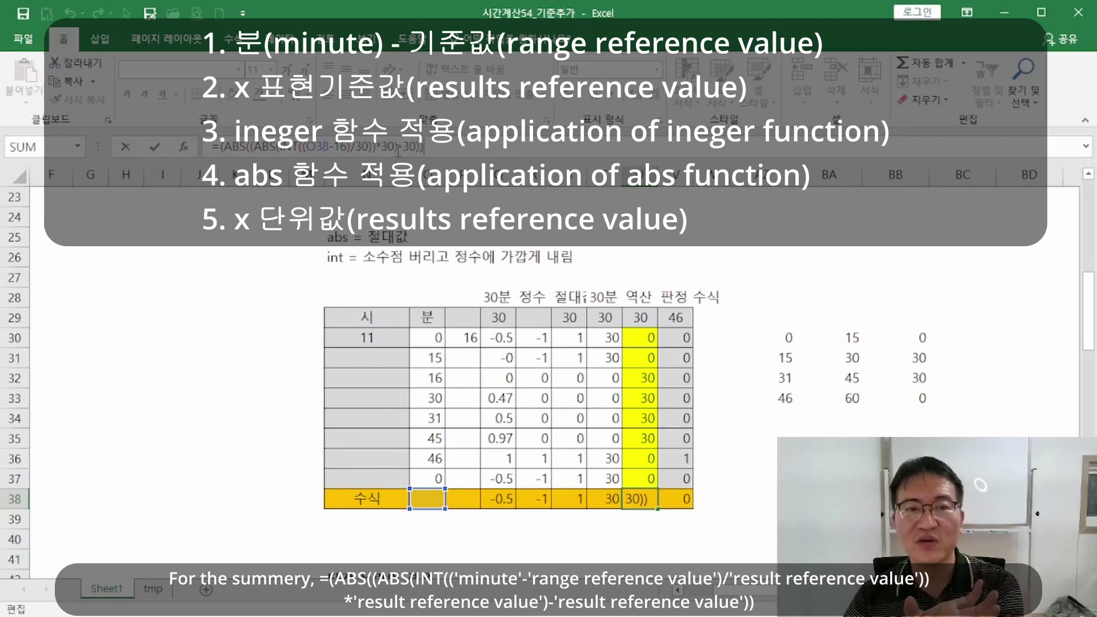
drag(403, 148, 280, 147)
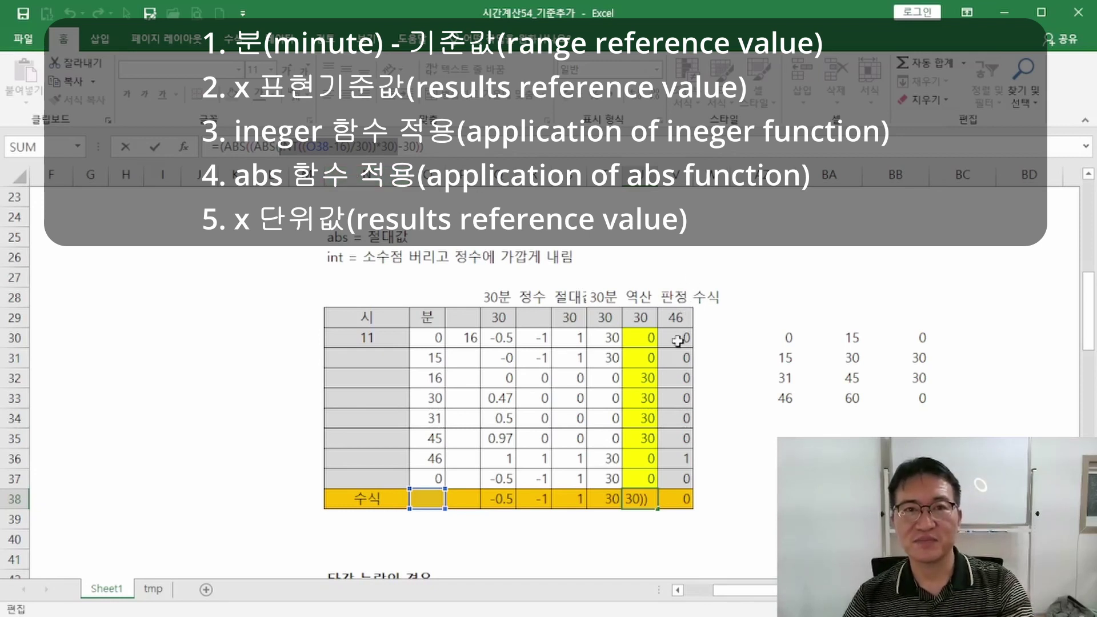
key(ctrl+Return)
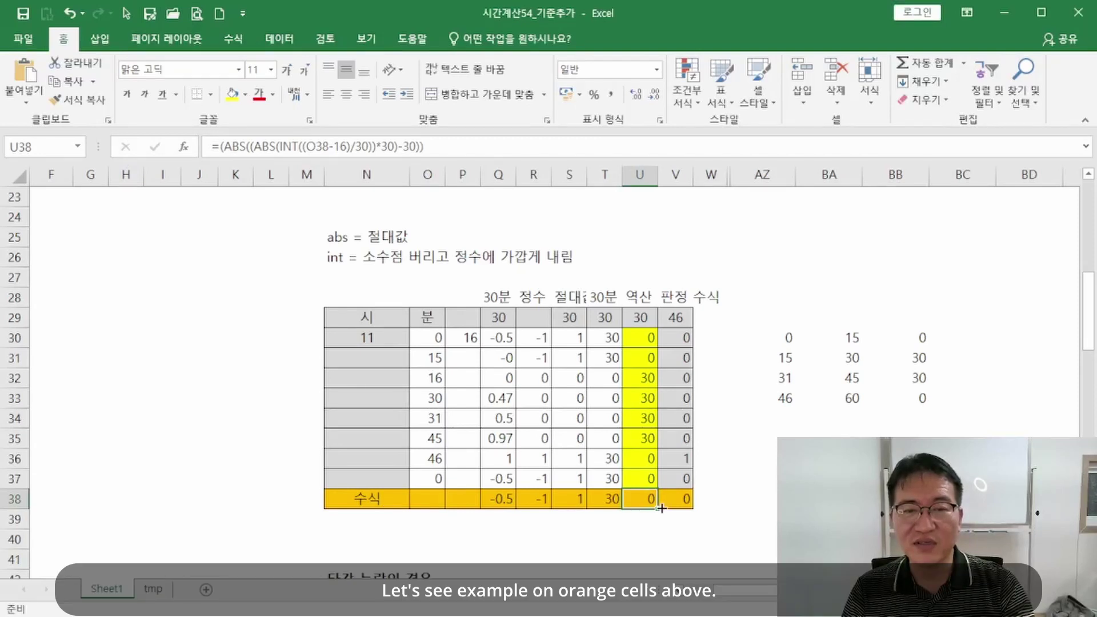
Fill the minute input cell O38 with yellow and enter 1 in it
click(543, 503)
click(423, 501)
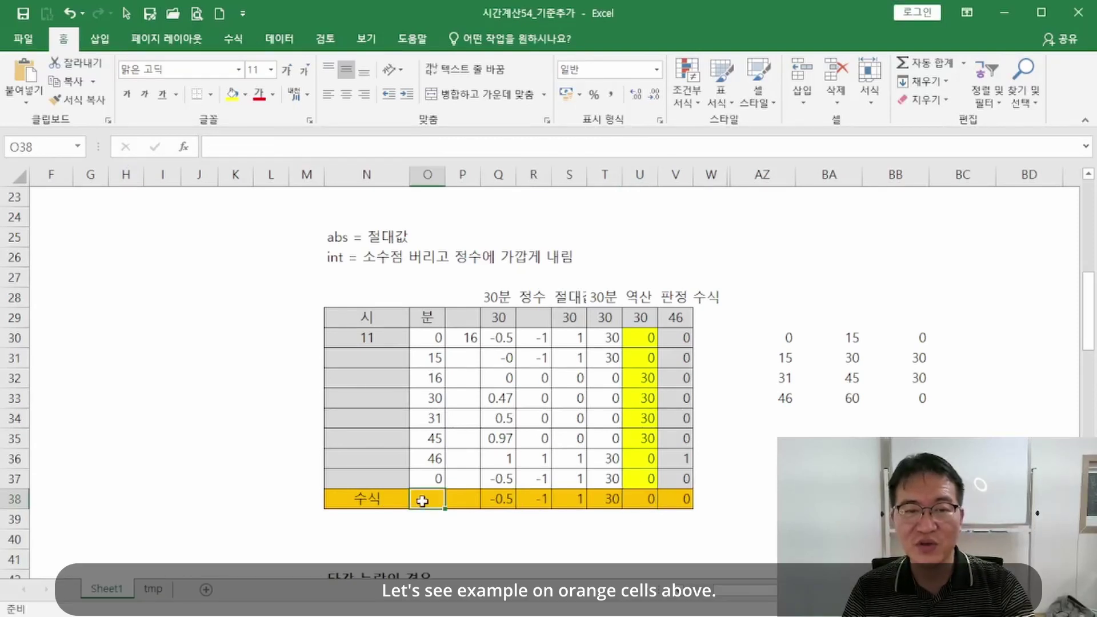
click(232, 94)
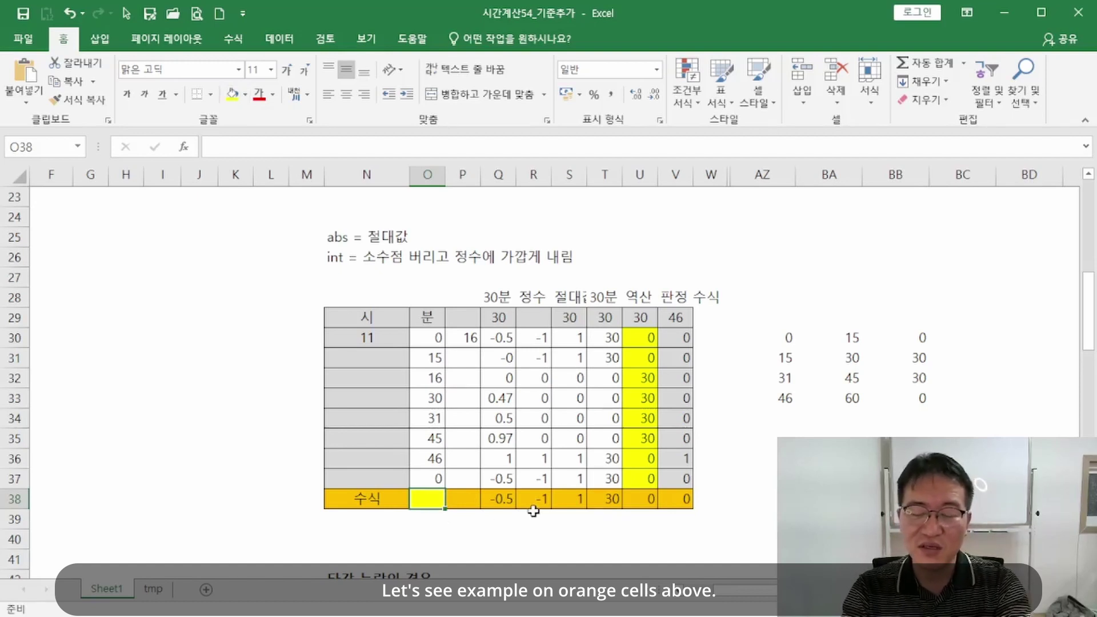
text(1)
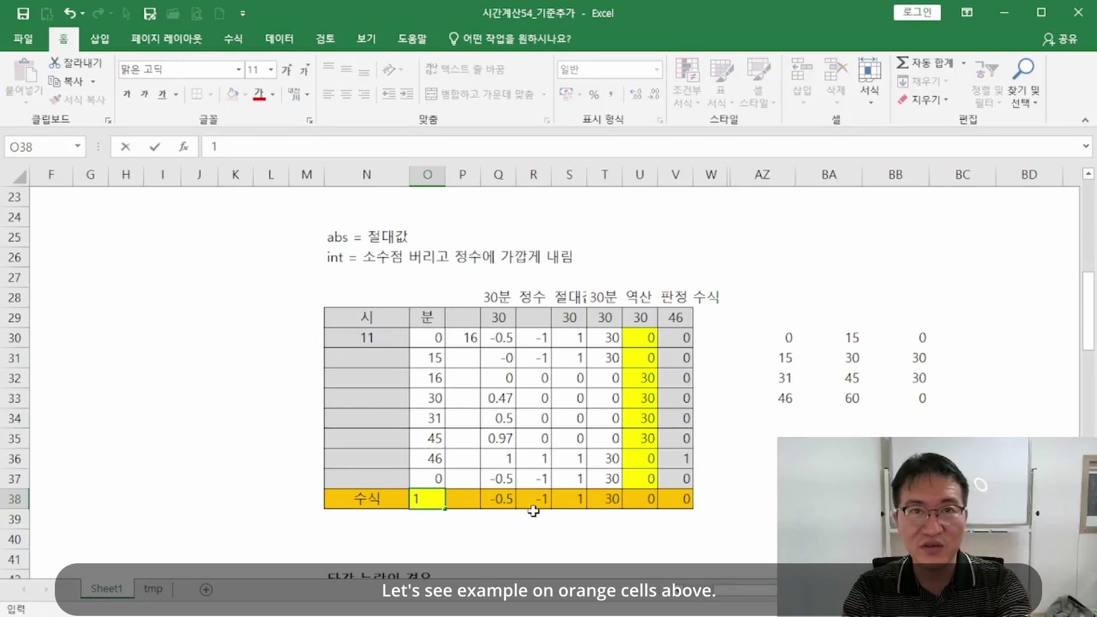
key(Up)
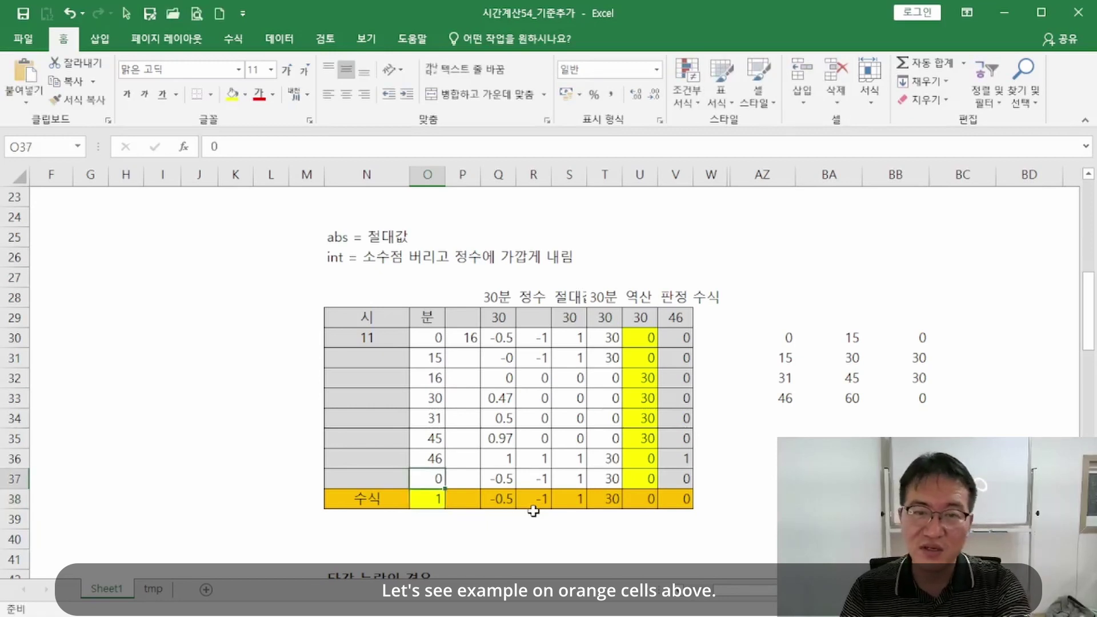
Fill the result cell U38 with yellow and set the minute in O38 to 15
click(636, 499)
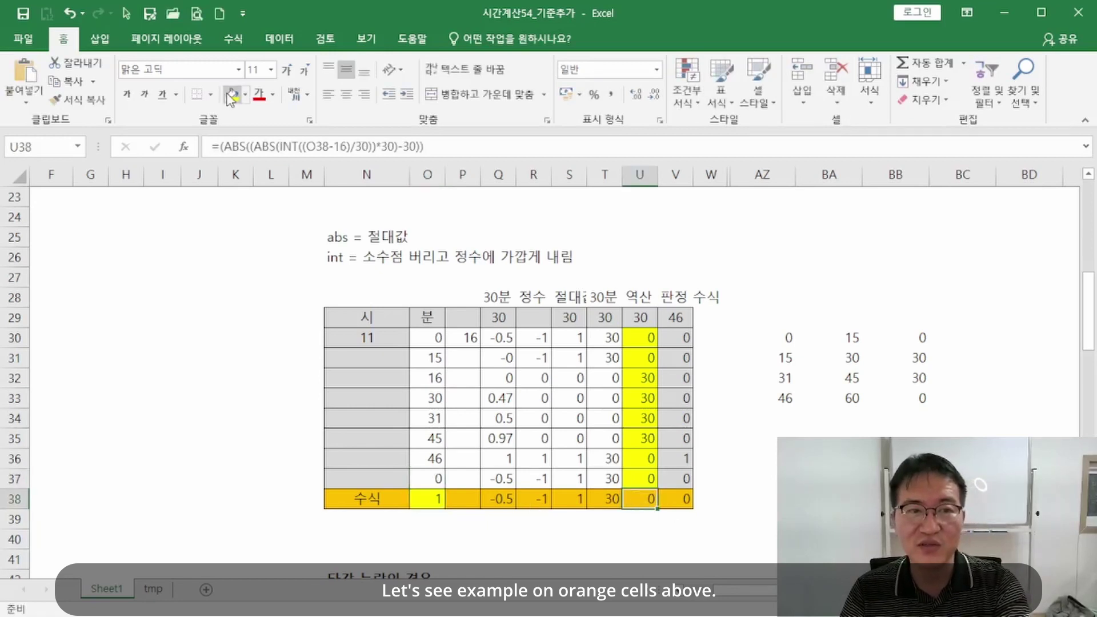
click(487, 532)
click(435, 499)
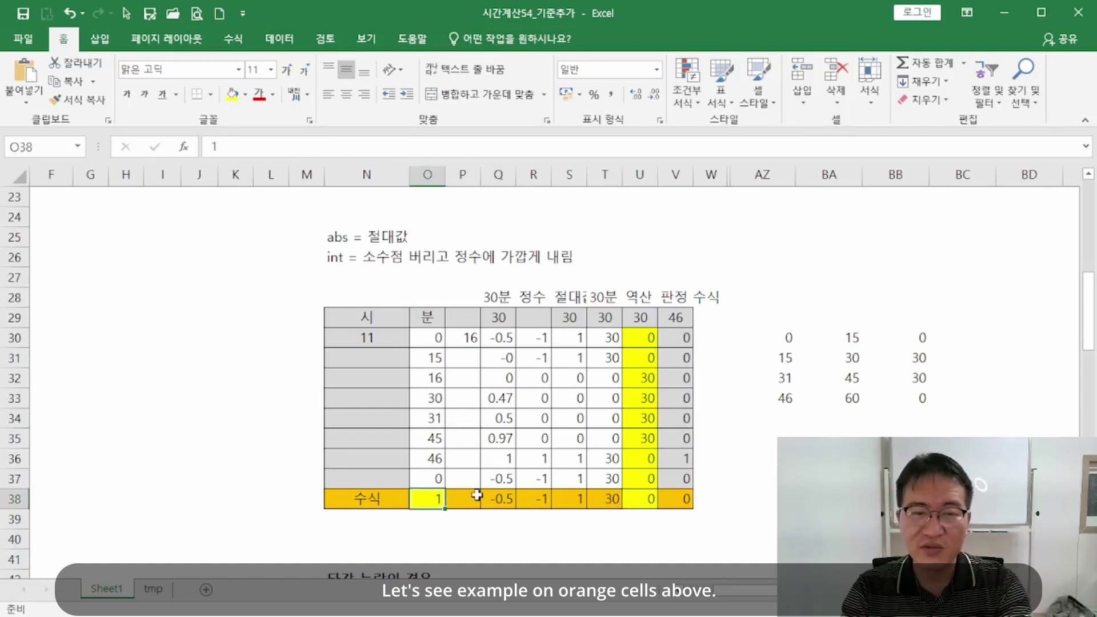
text(15)
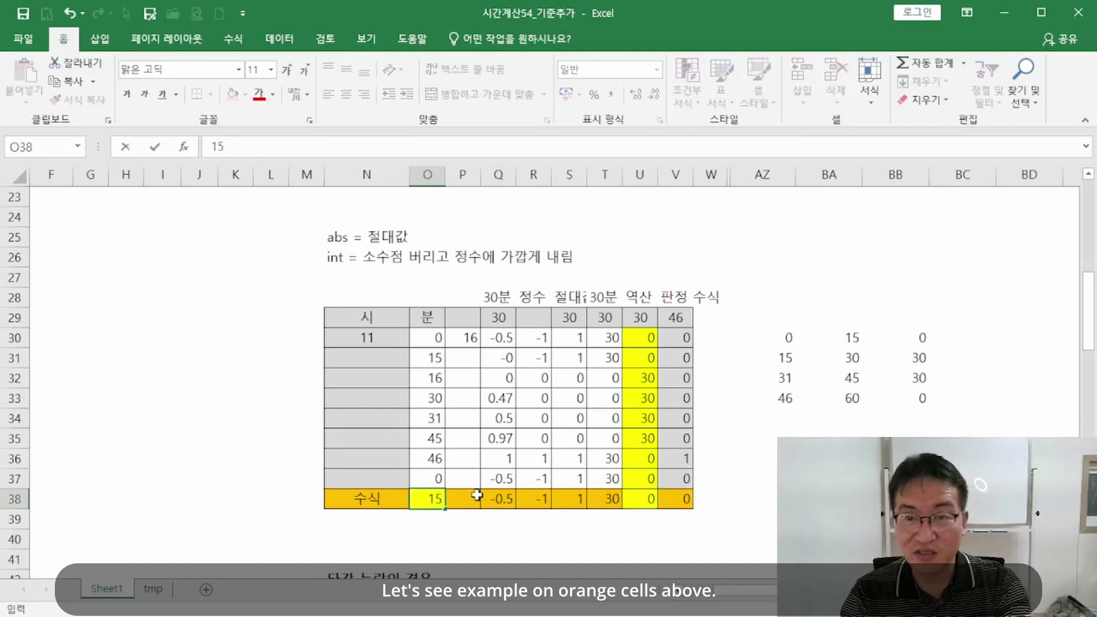
key(Return)
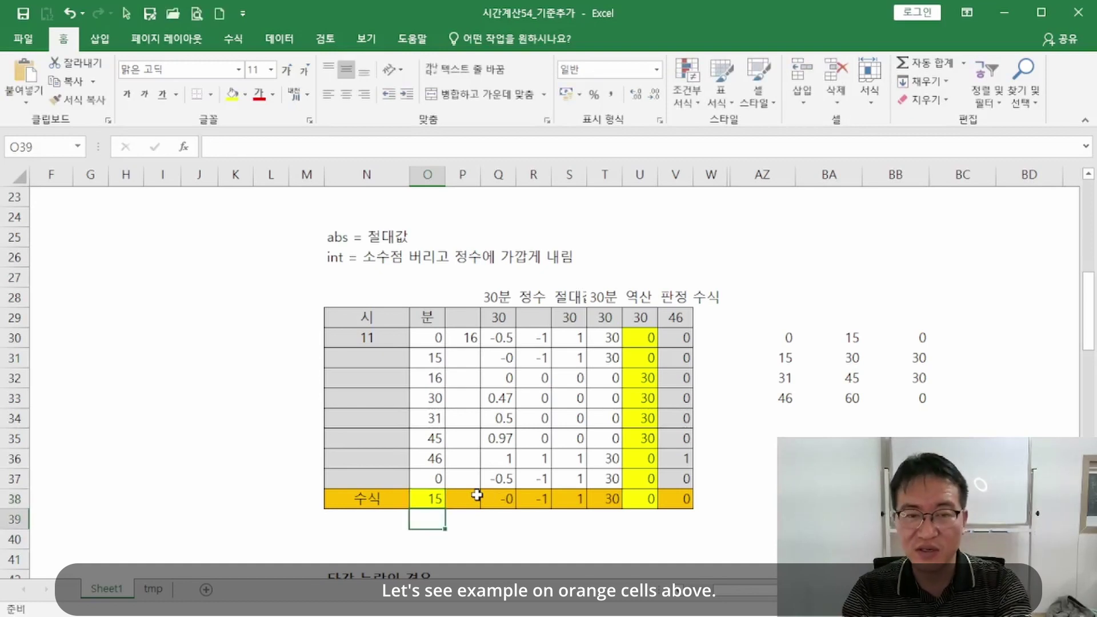
Test the combined formula by setting the minute in O38 to 16 and then to 29
key(Up)
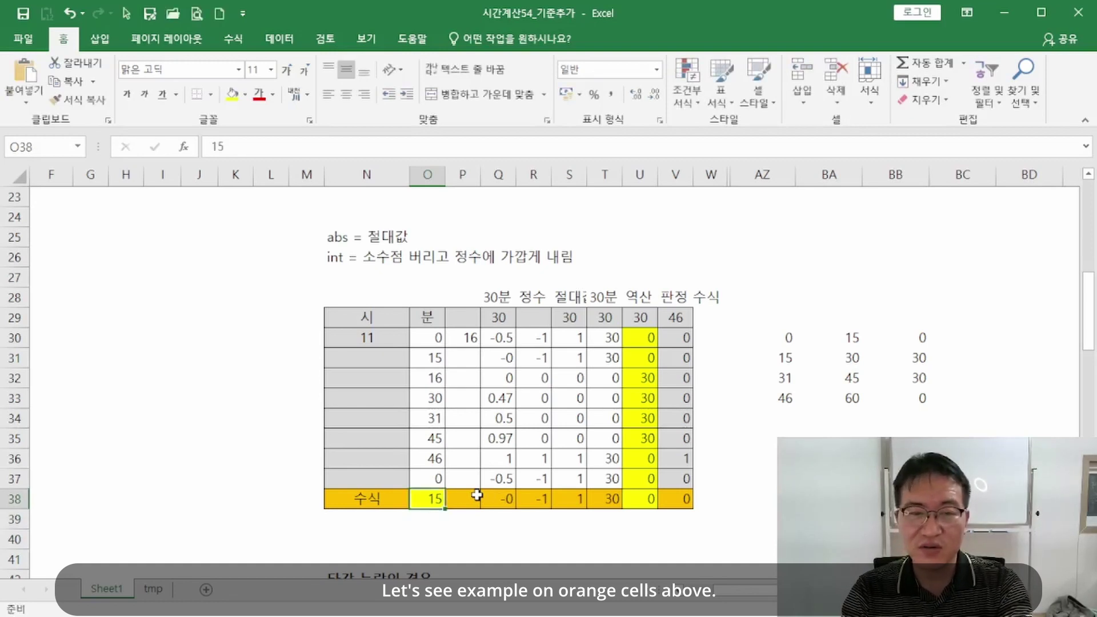
text(16)
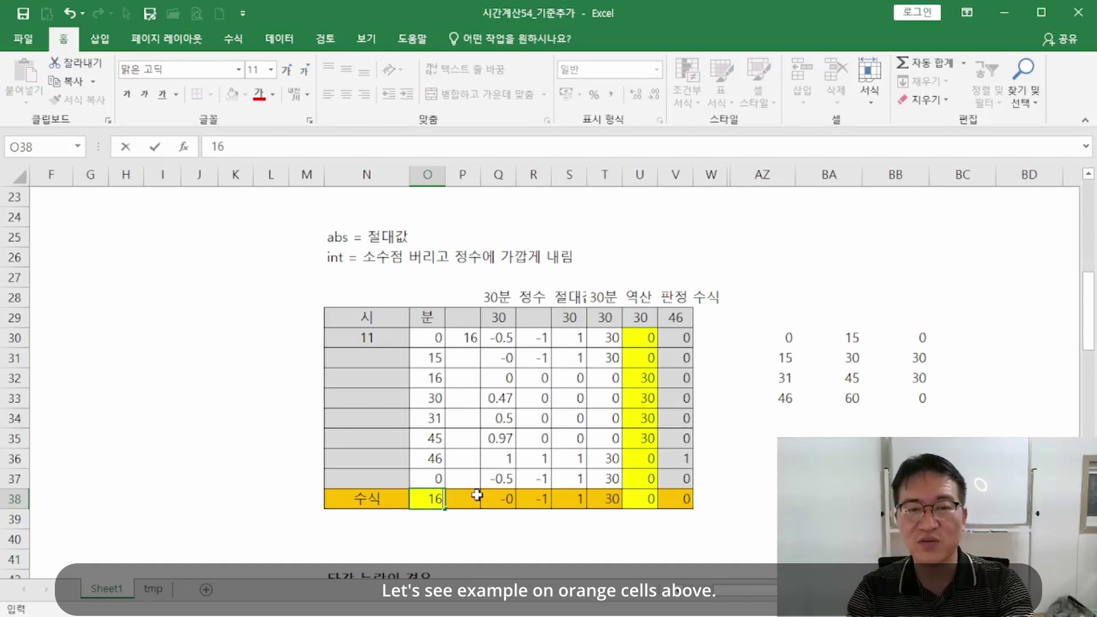
key(Return)
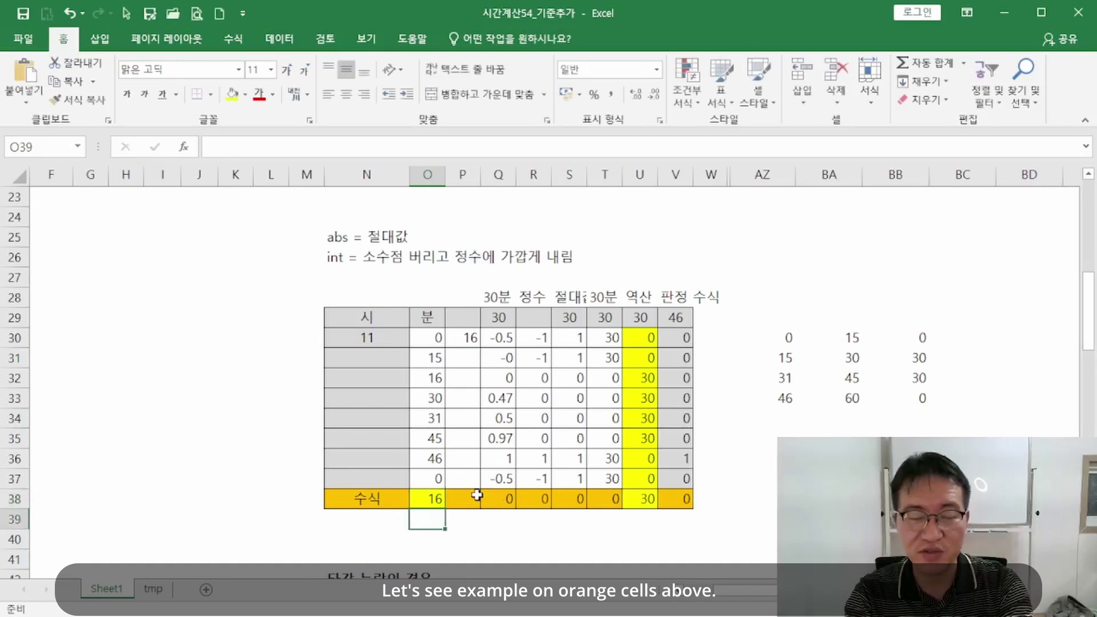
key(Up)
text(29)
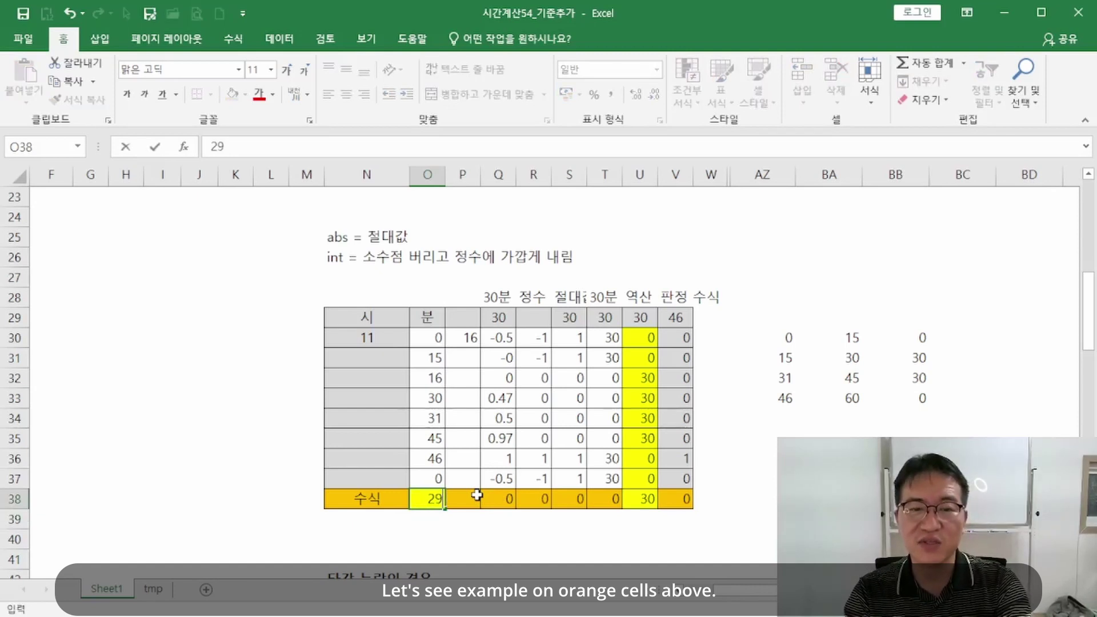
key(Return)
key(Up)
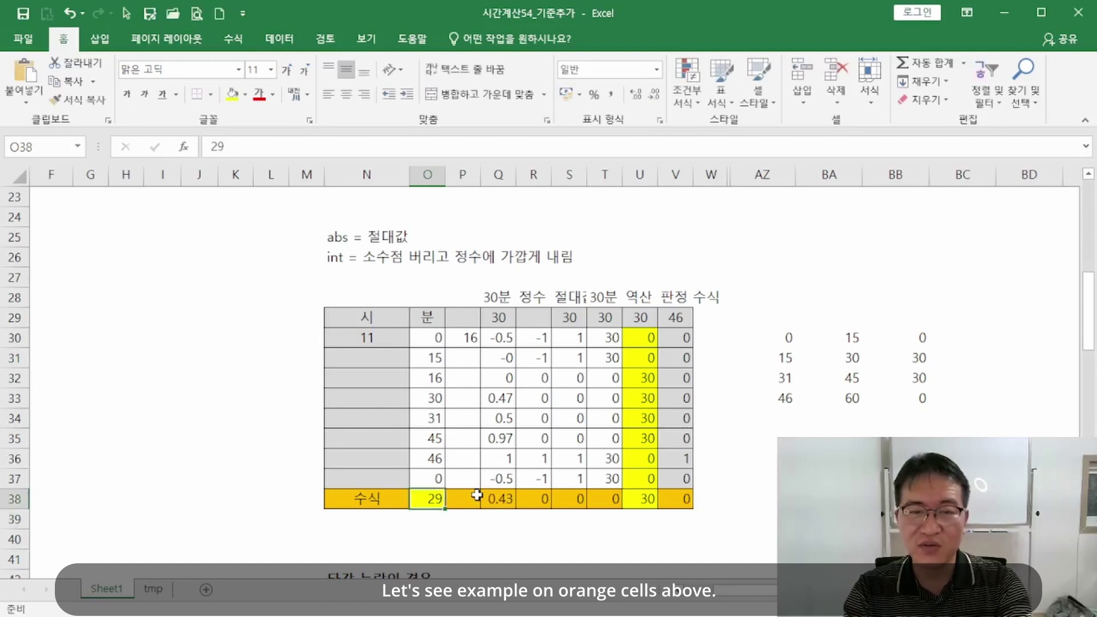
Test the combined formula by setting the minute in O38 to 43, 44, 45 and 46 in turn
text(43)
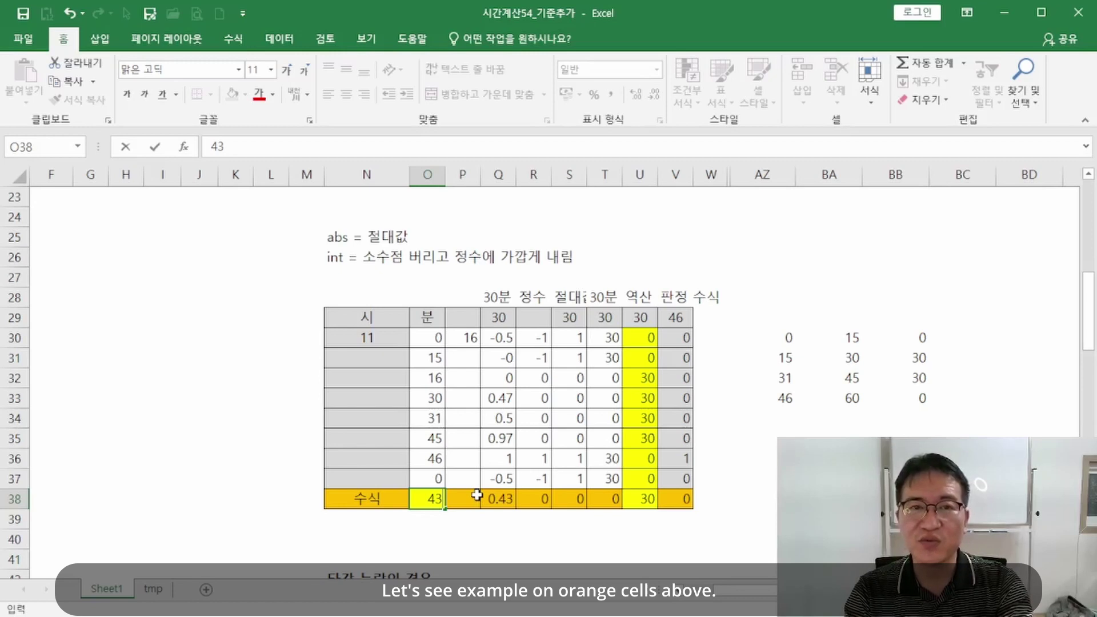
key(Return)
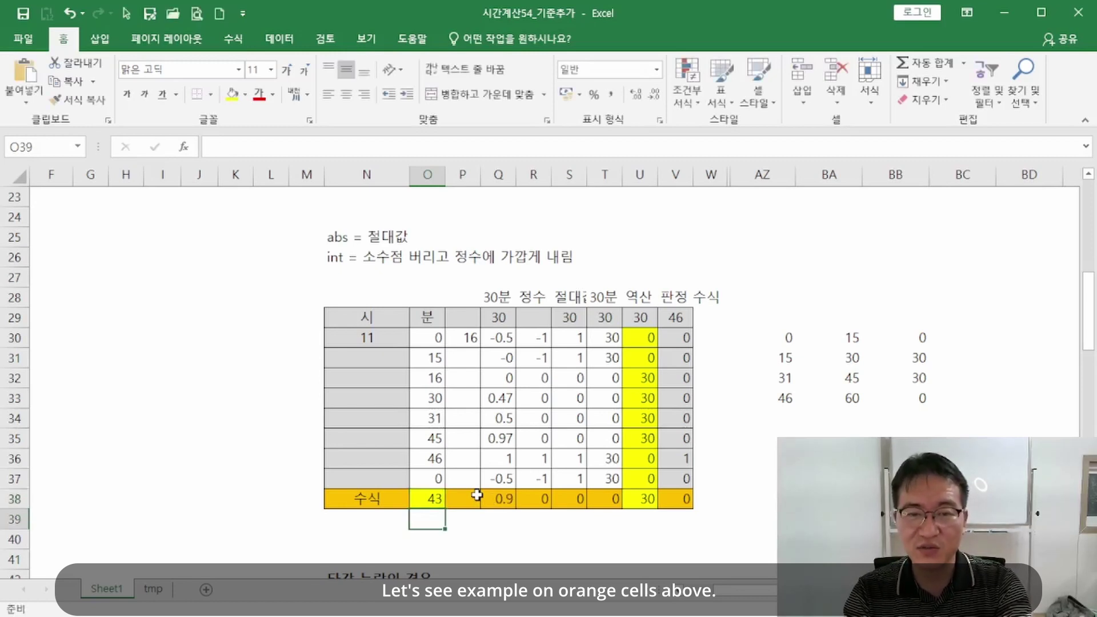
key(Up)
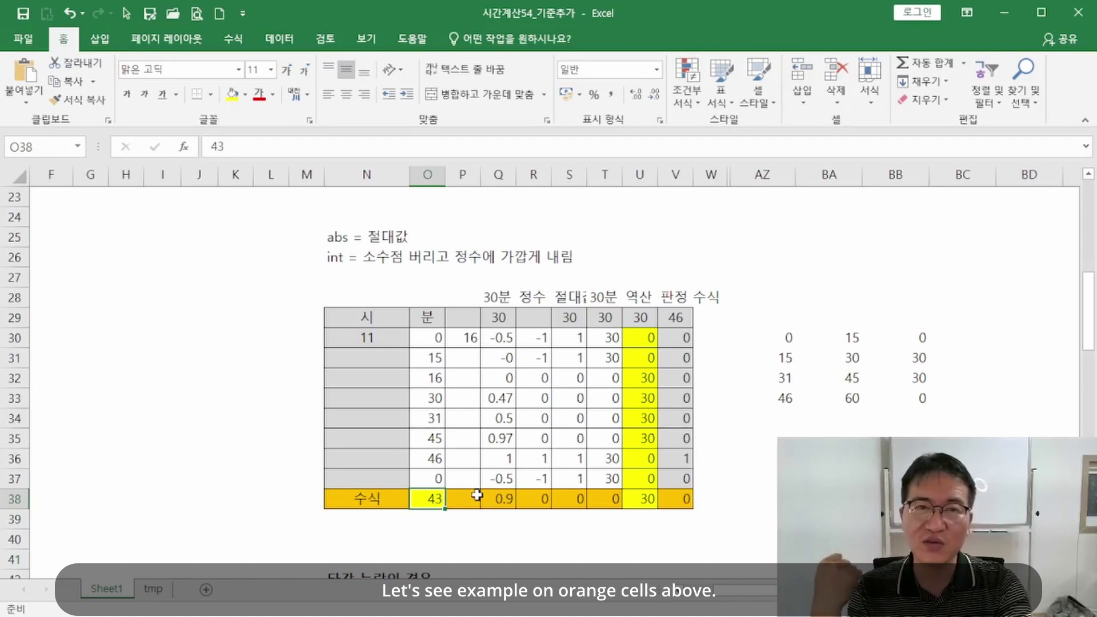
text(44)
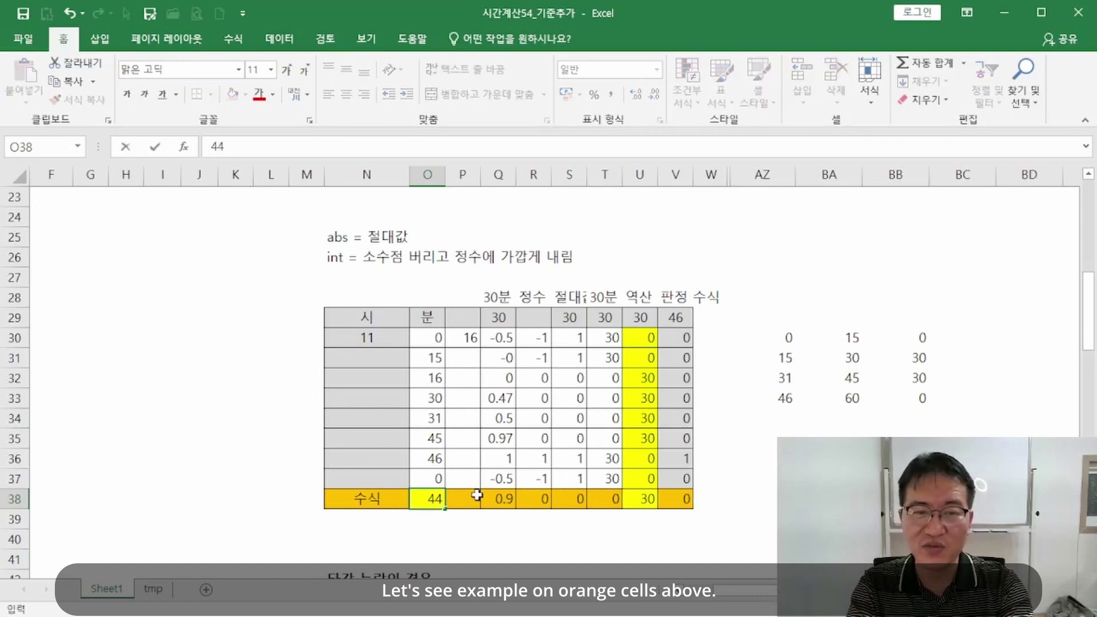
key(ctrl+Return)
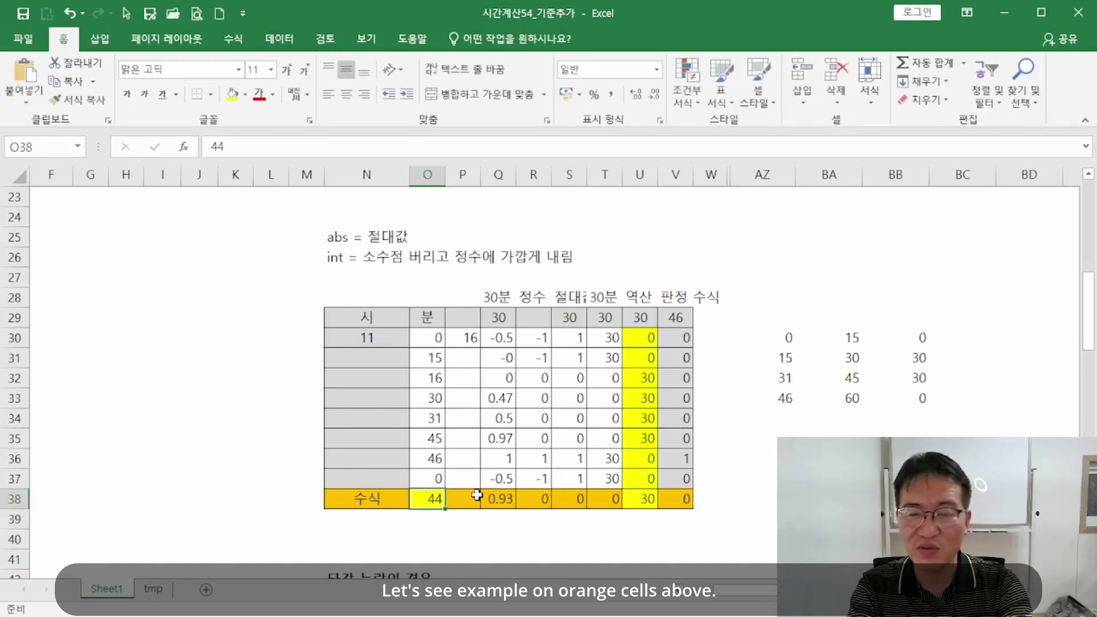
text(45)
key(ctrl+Return)
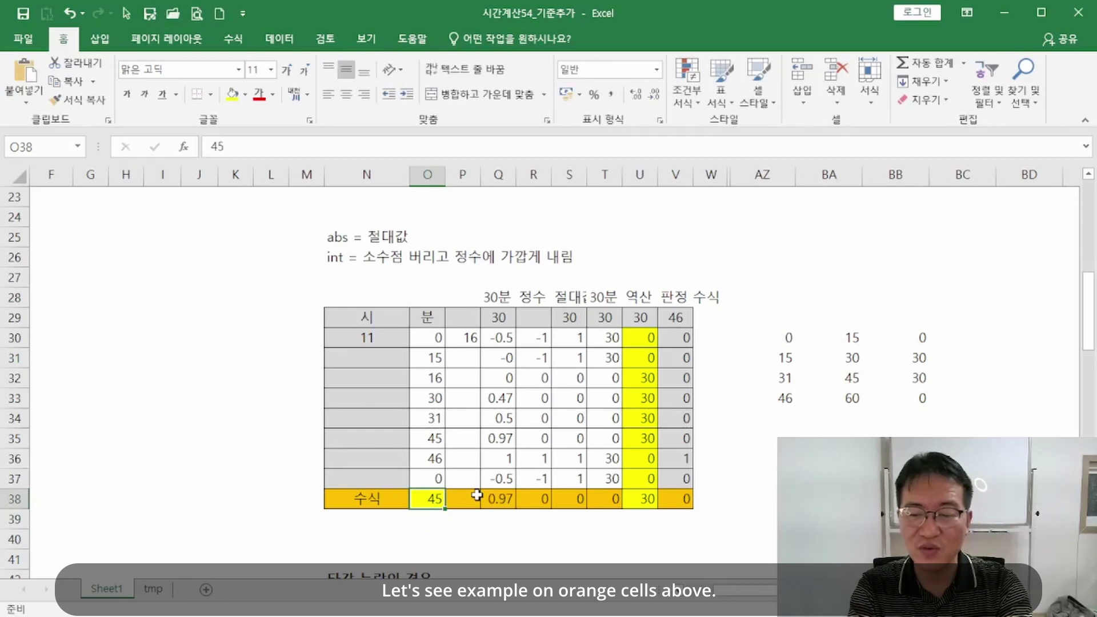
text(46)
key(Return)
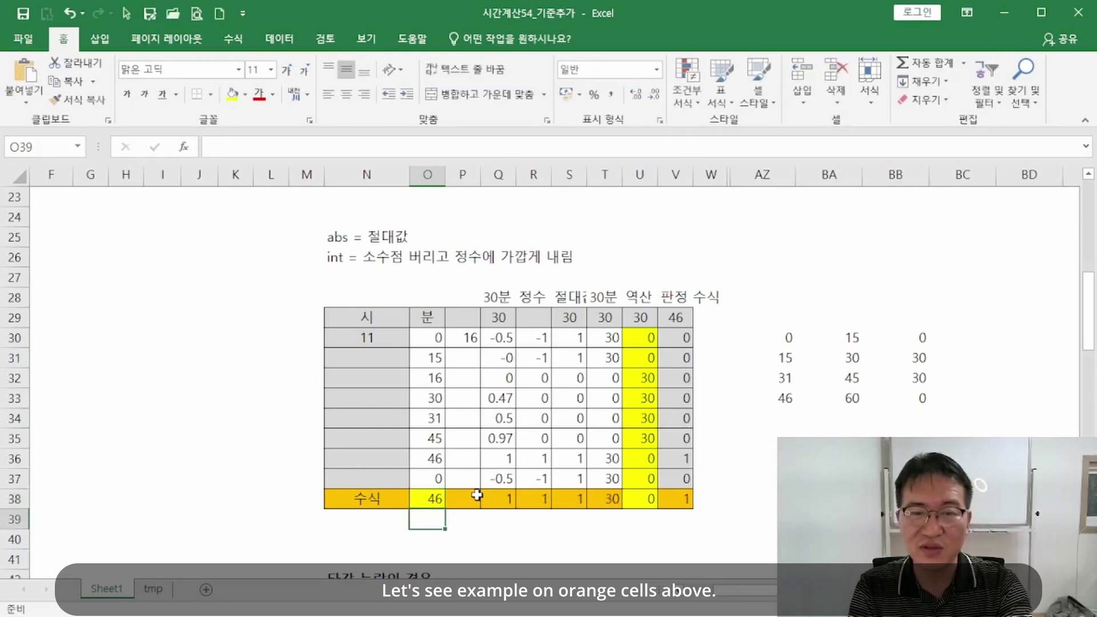